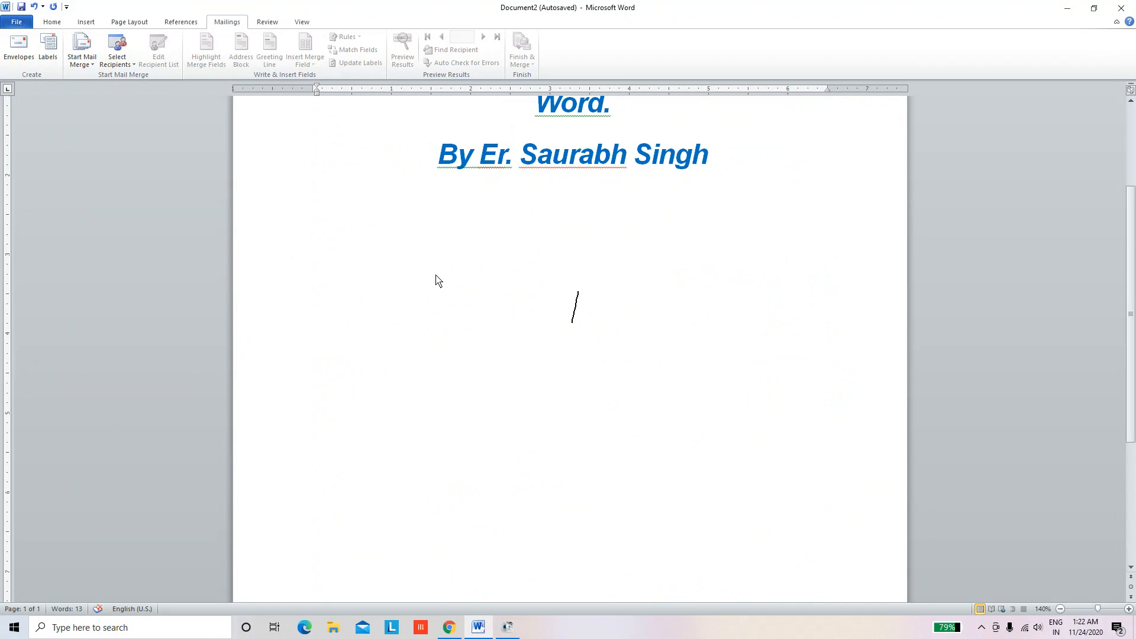
Type the demo line 'Ctrl+X to cut any text', correcting typos along the way
text(Ctrl+)
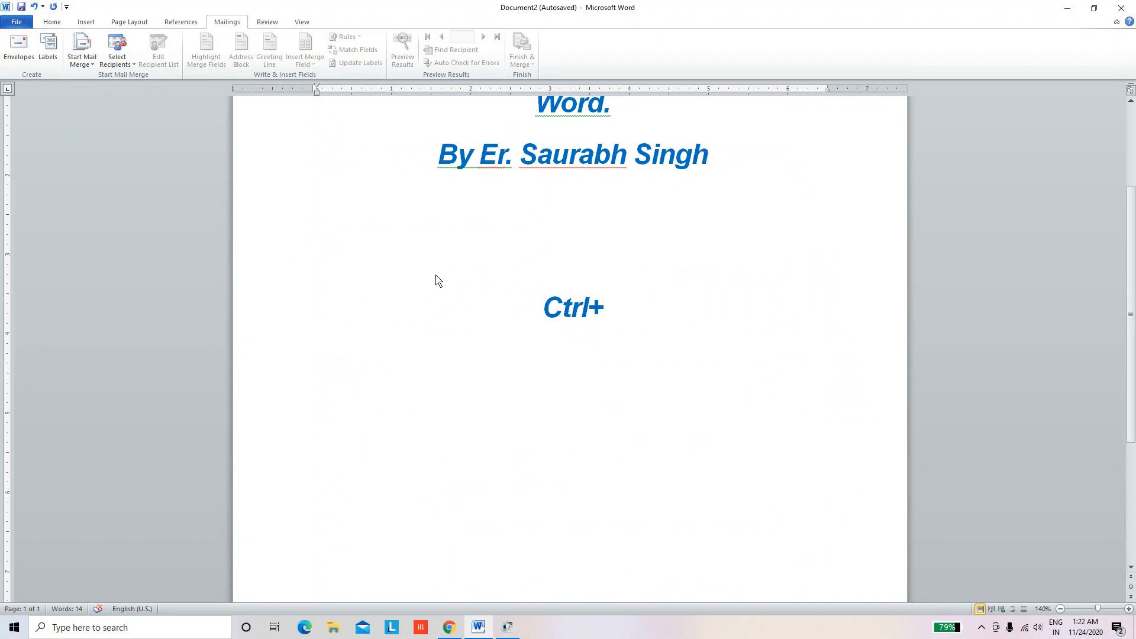
text(X cut)
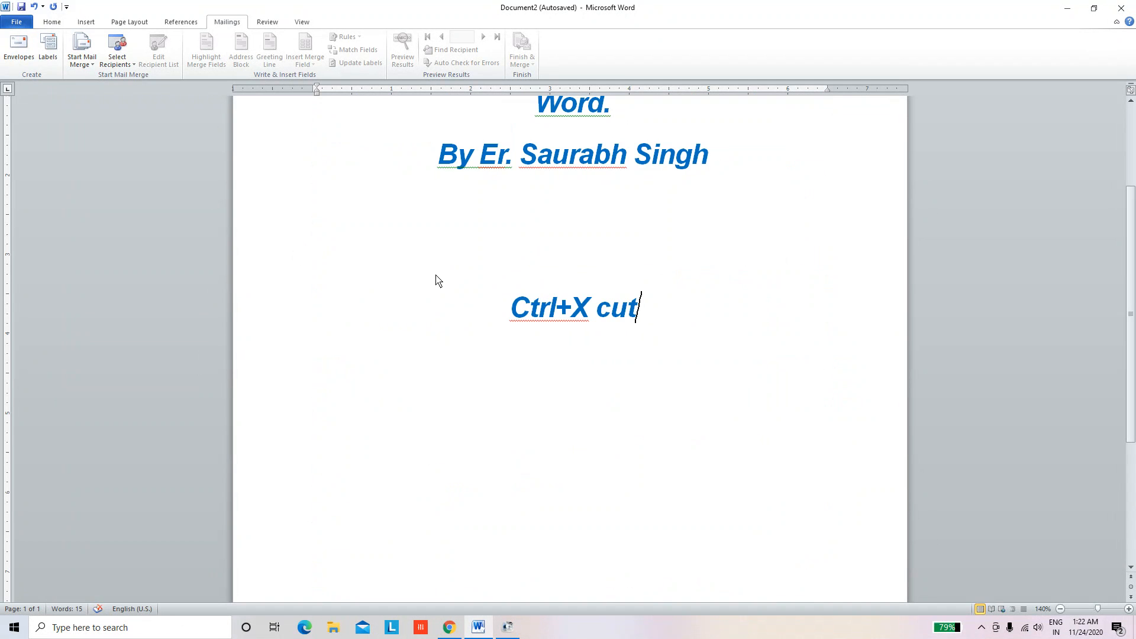
key(Left)
key(Left)
key(Left)
text(to)
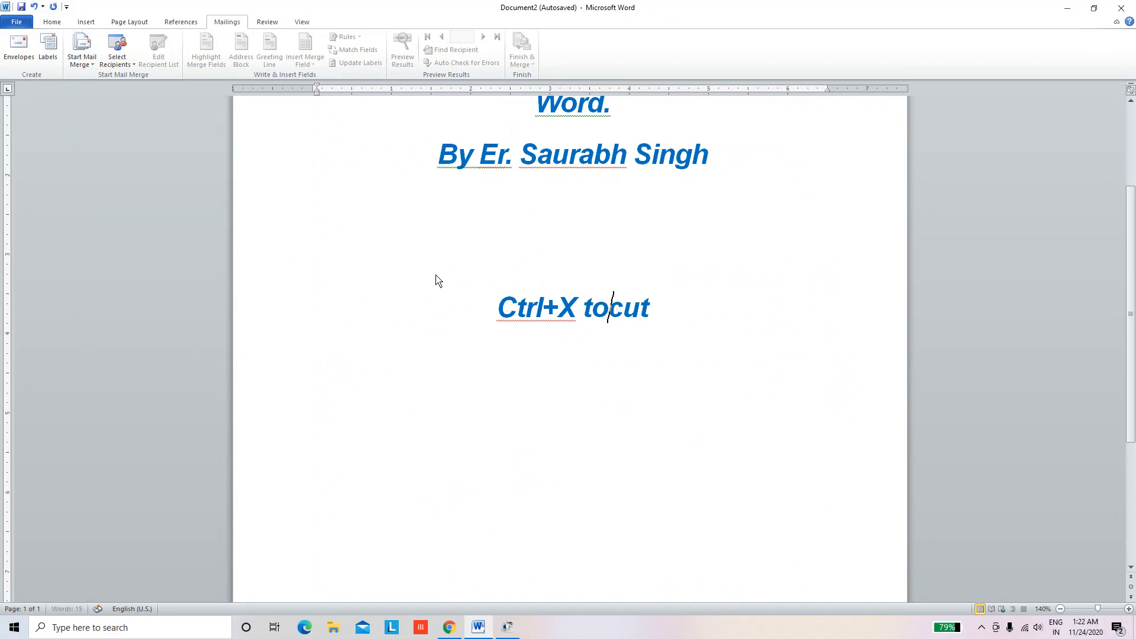
text( ci)
key(BackSpace)
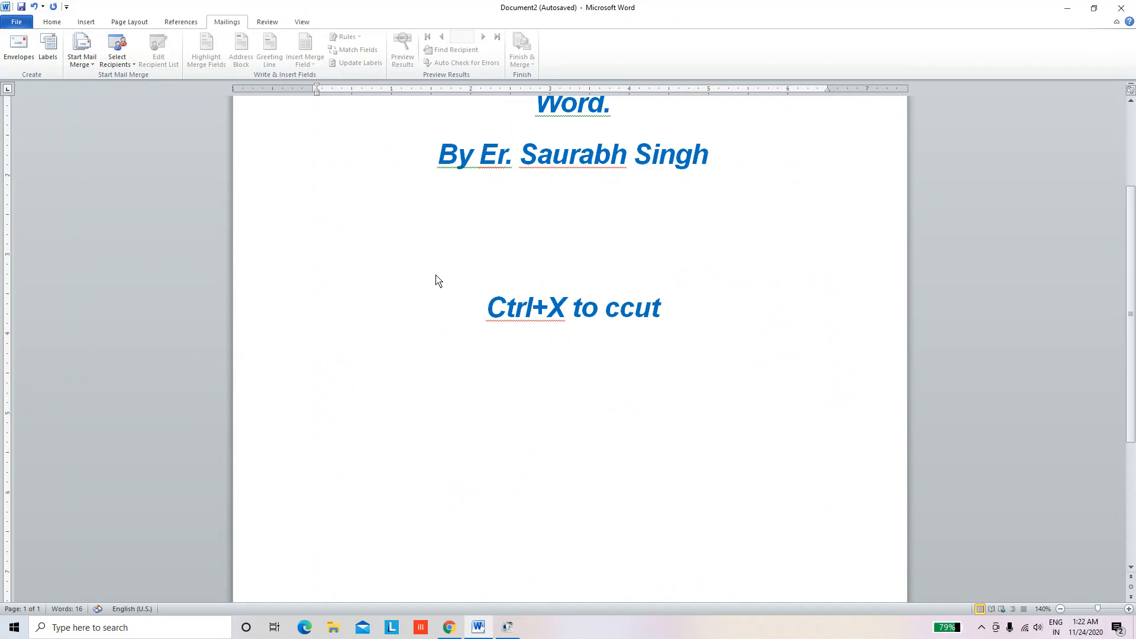
text(ut )
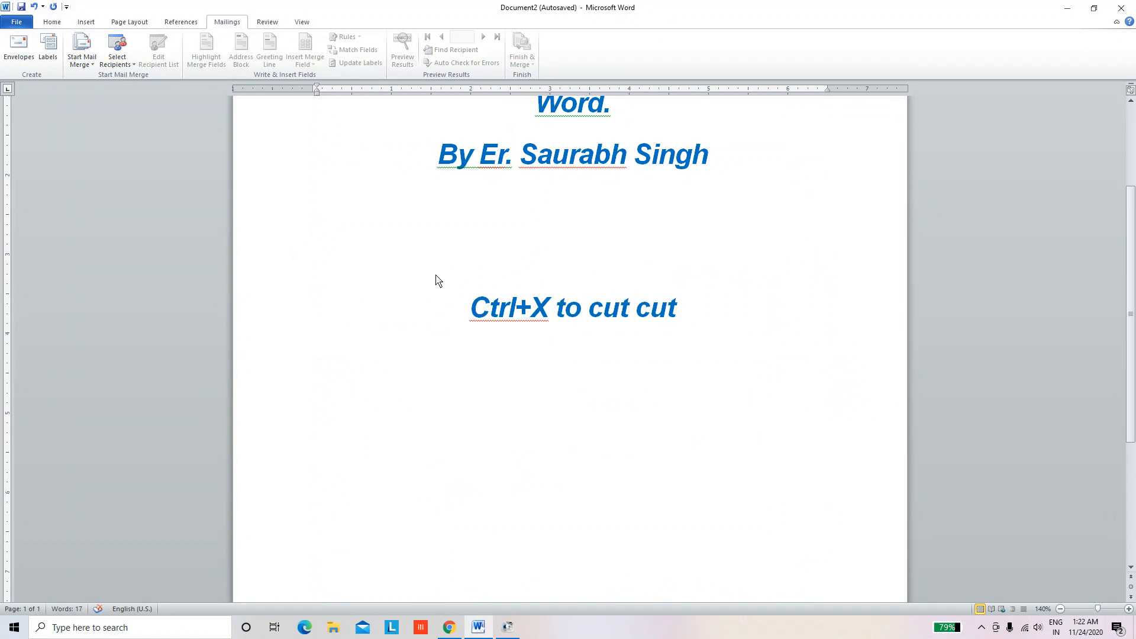
text(any )
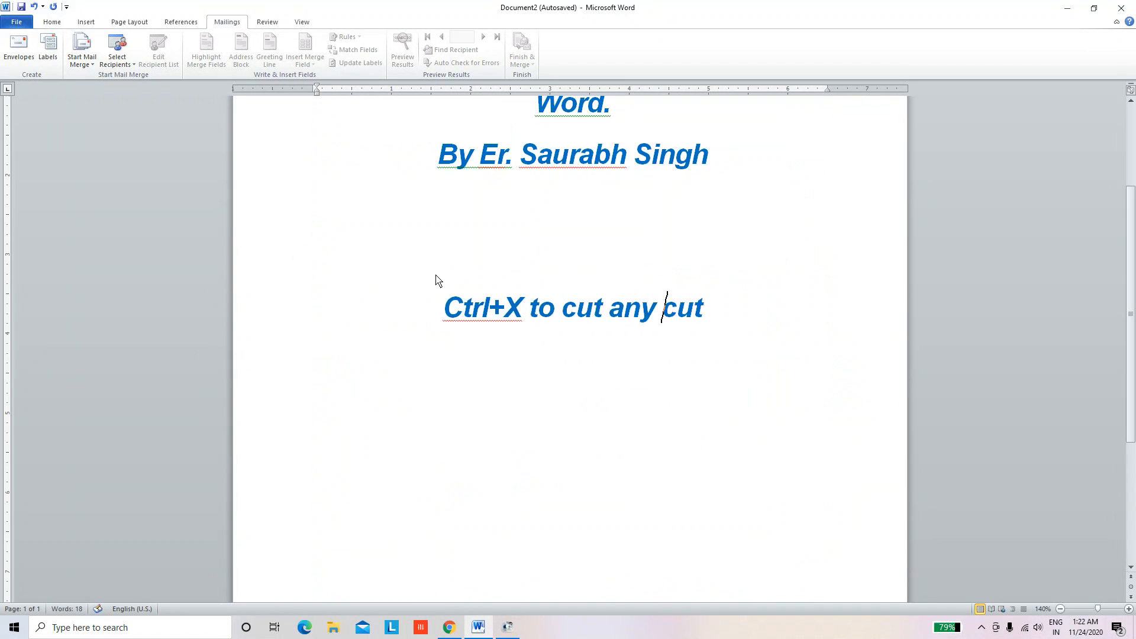
text(txt)
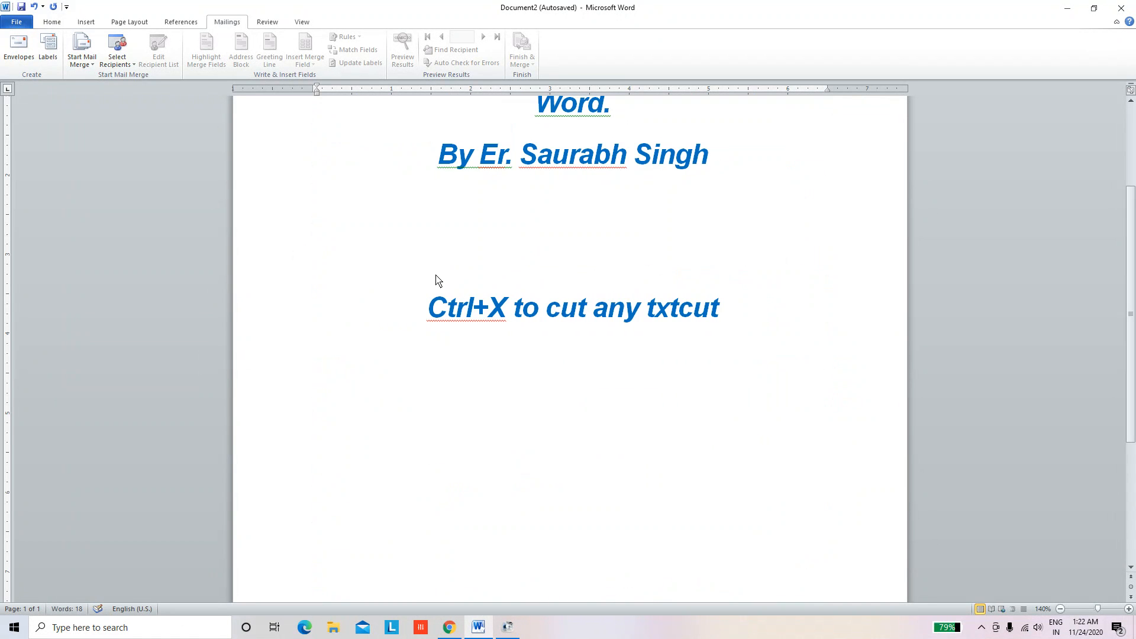
key(Delete)
key(Delete)
key(Delete)
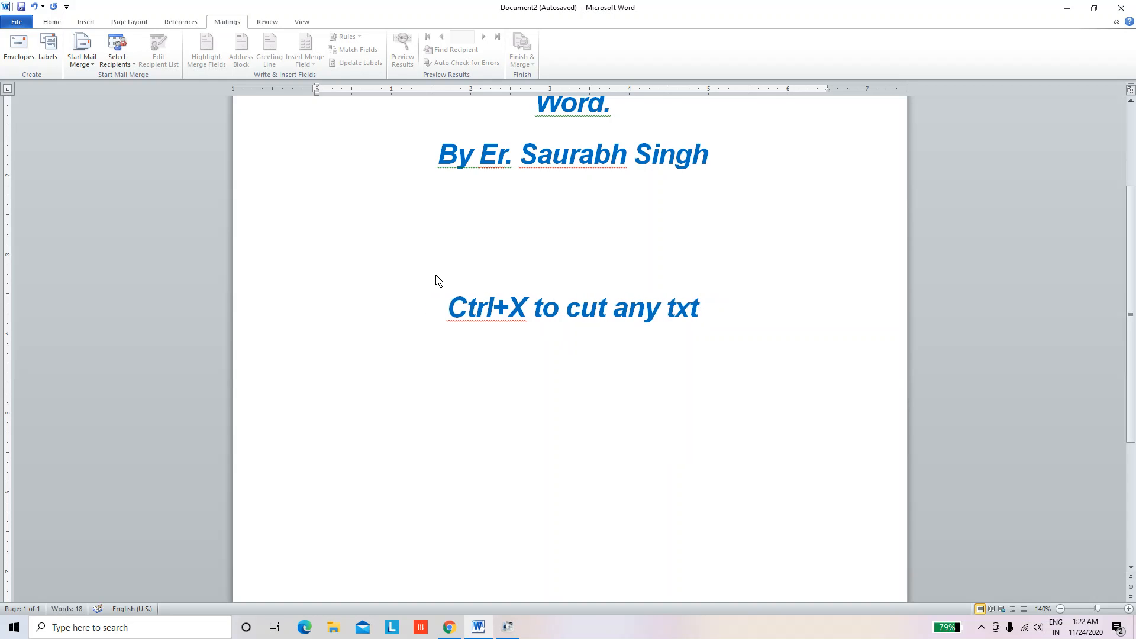
key(BackSpace)
key(BackSpace)
text(ex)
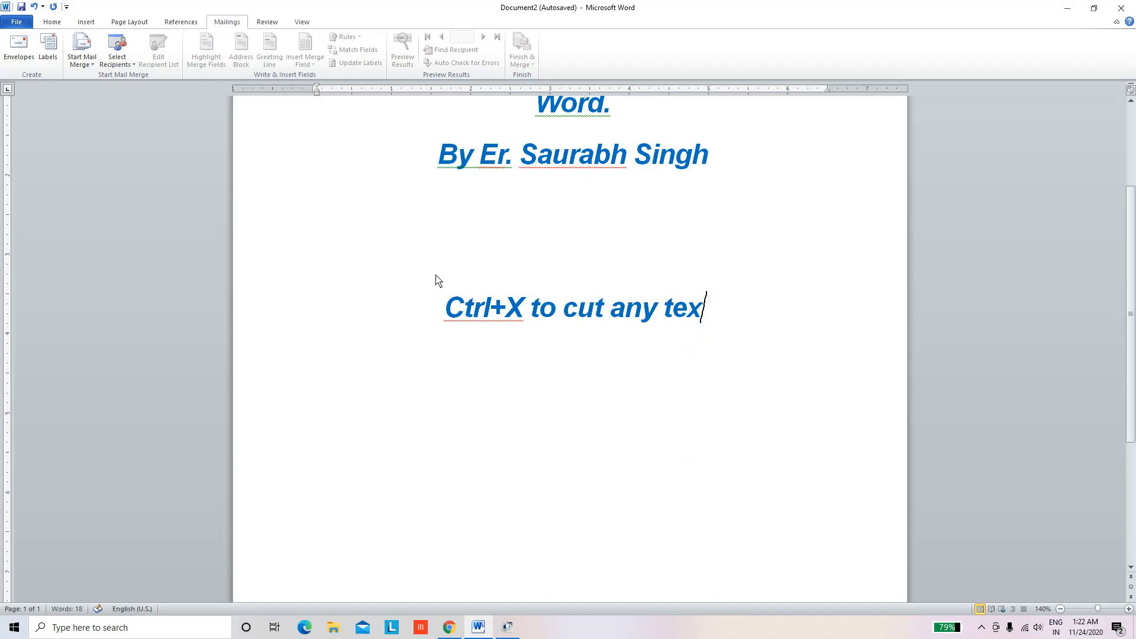
text(t)
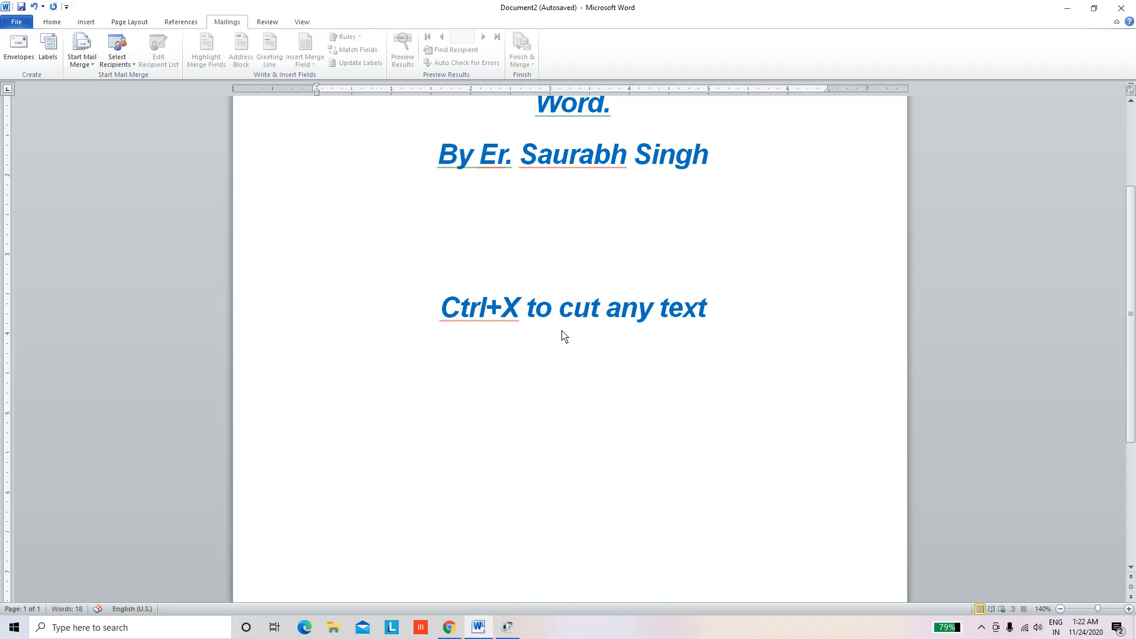
Cut the demo line out with Ctrl+X and return to the top of the document
drag(460, 308, 890, 321)
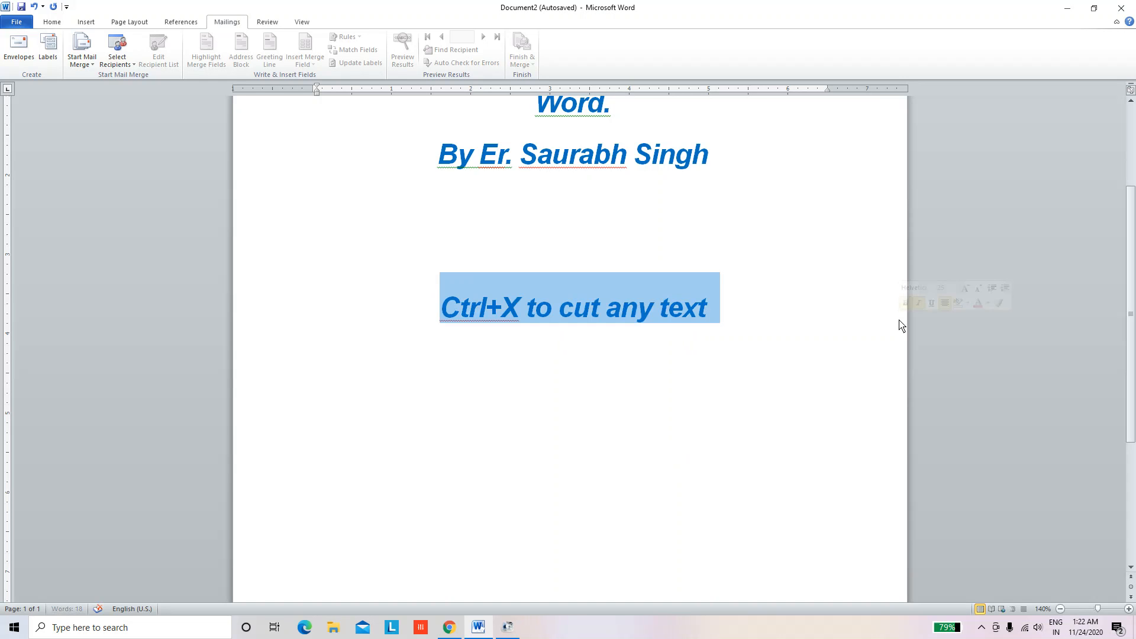
key(ctrl+x)
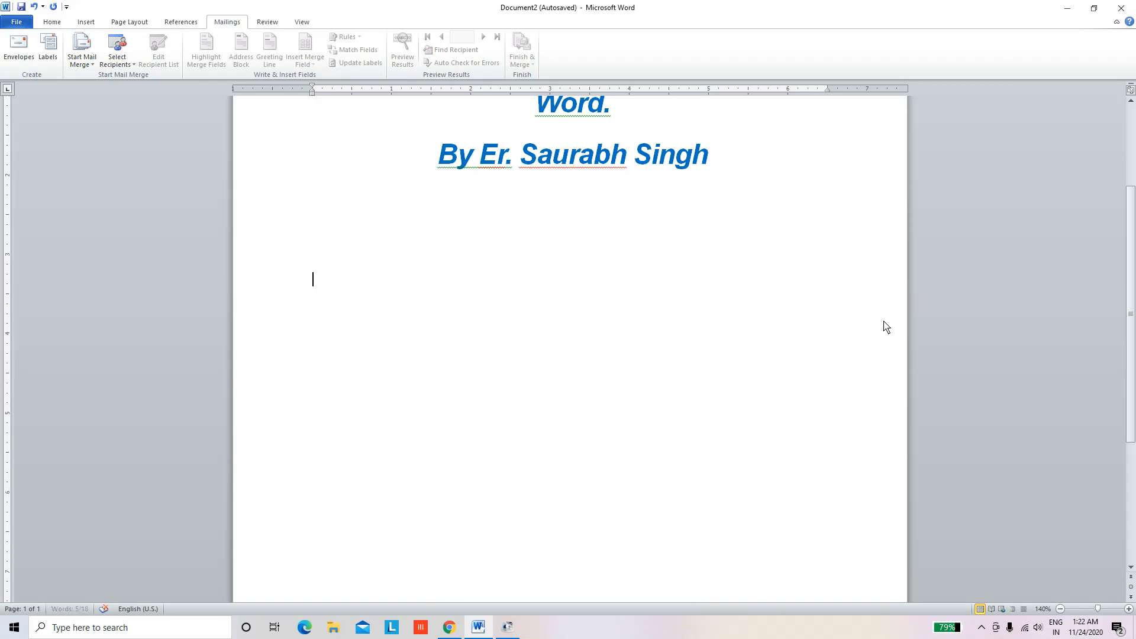
scroll(103, 149, up, 3)
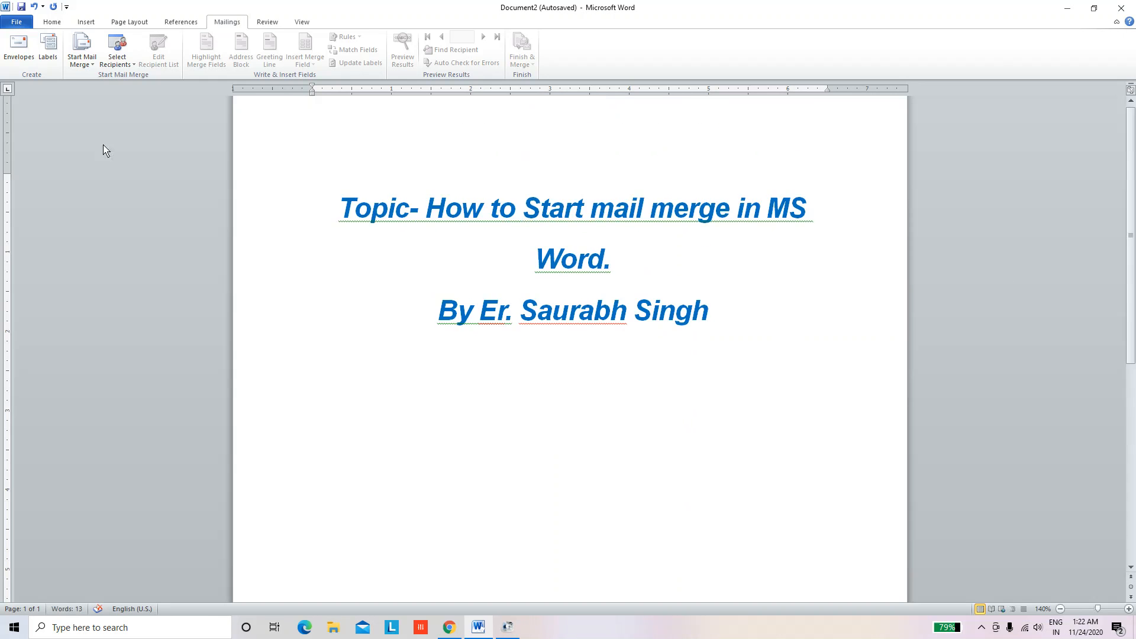
Create a new Blank document from the File menu
click(16, 22)
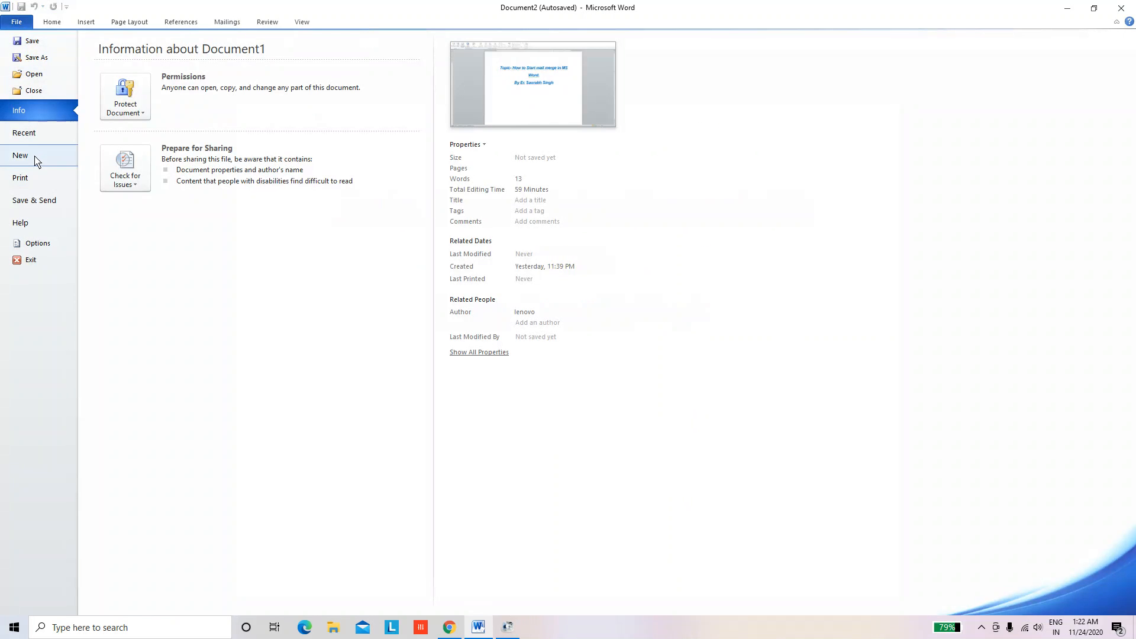
click(37, 161)
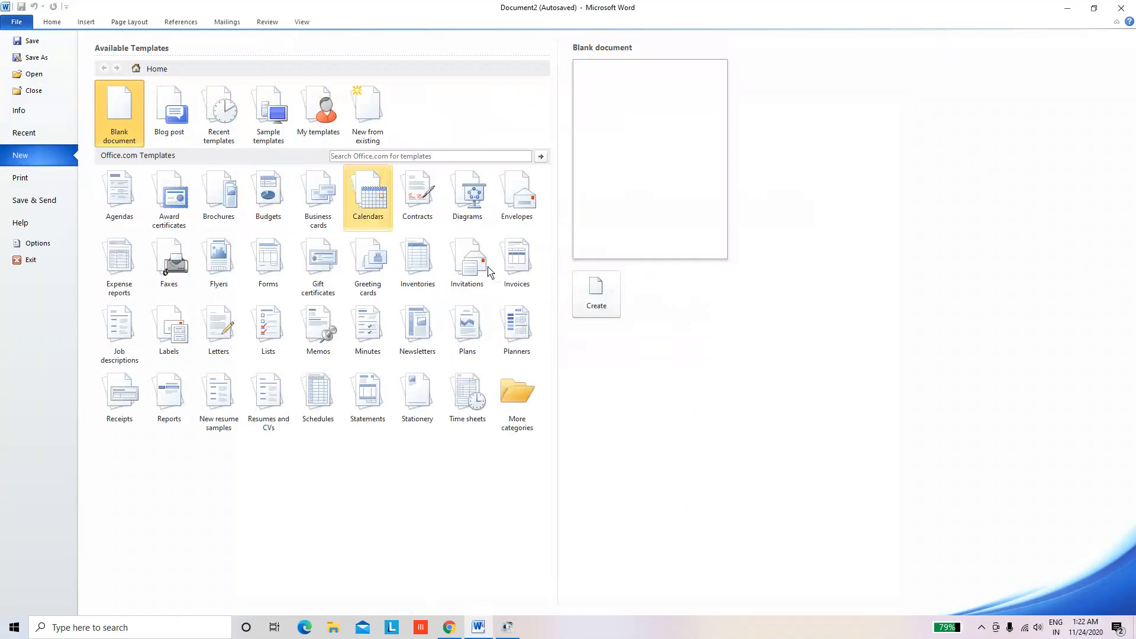
click(614, 302)
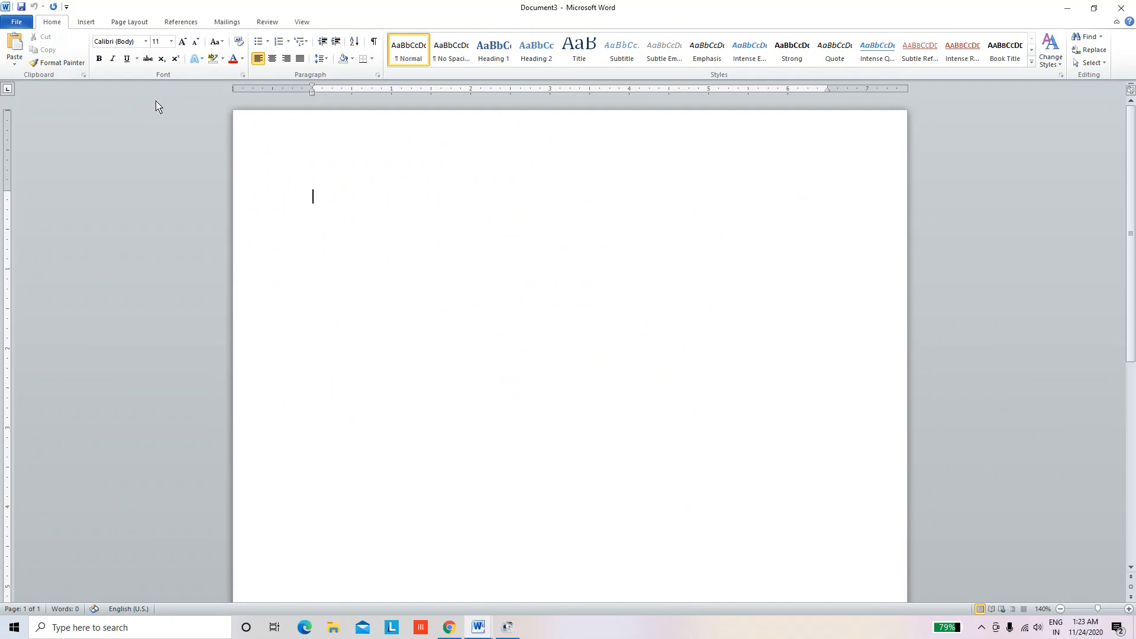
Paste the TC application text and add empty lines above its title
click(14, 47)
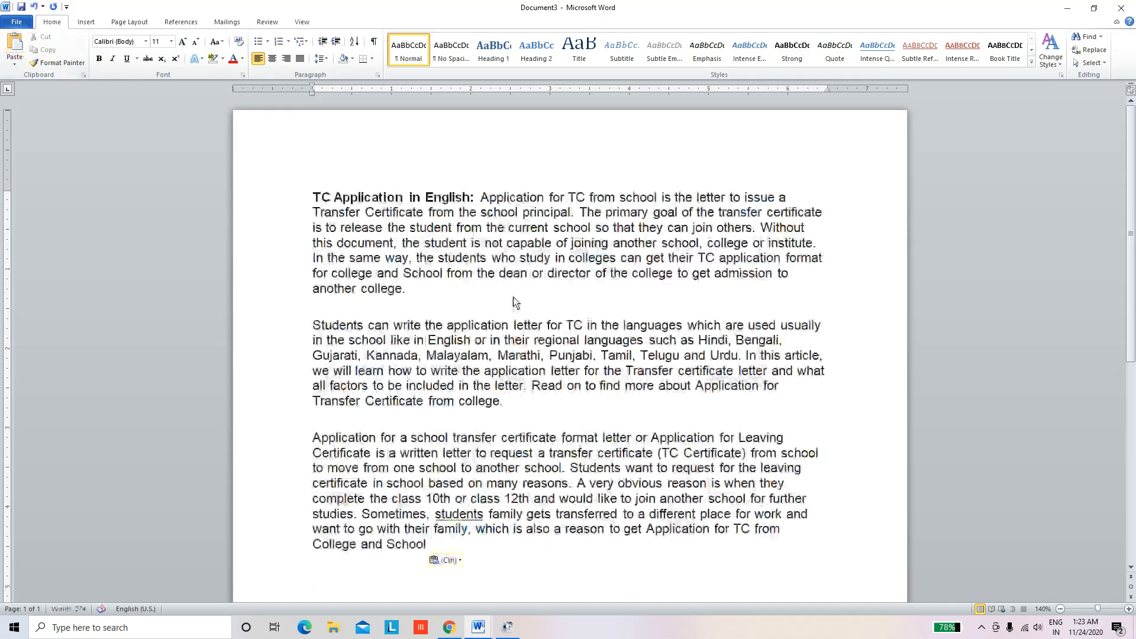
click(315, 196)
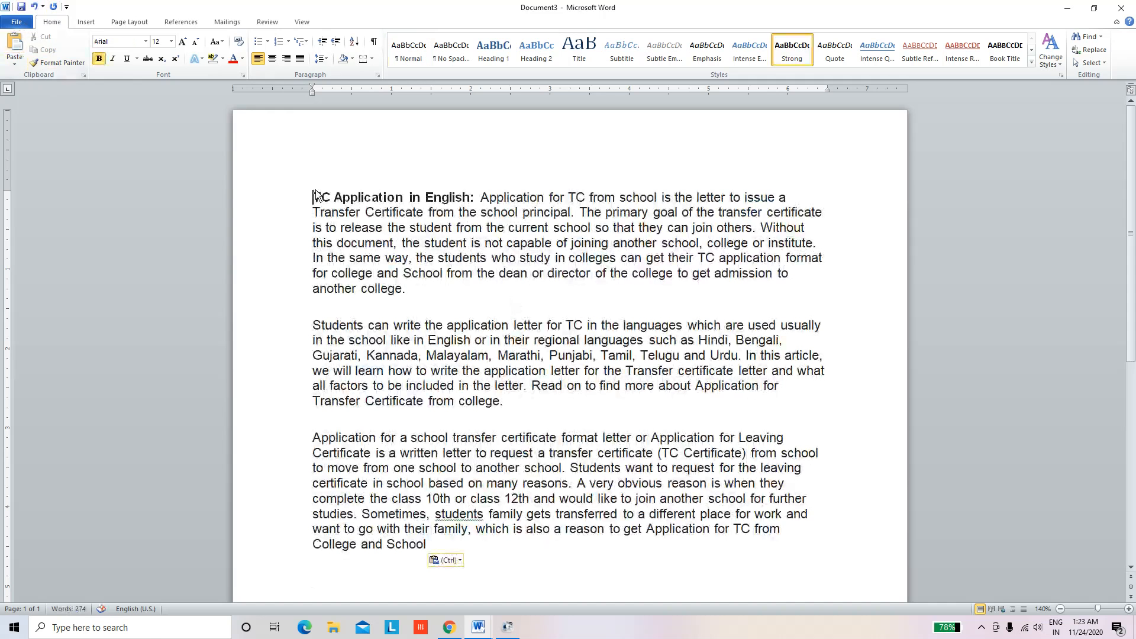
key(Return)
key(Return)
key(Return)
key(Return)
key(Return)
key(Return)
key(Return)
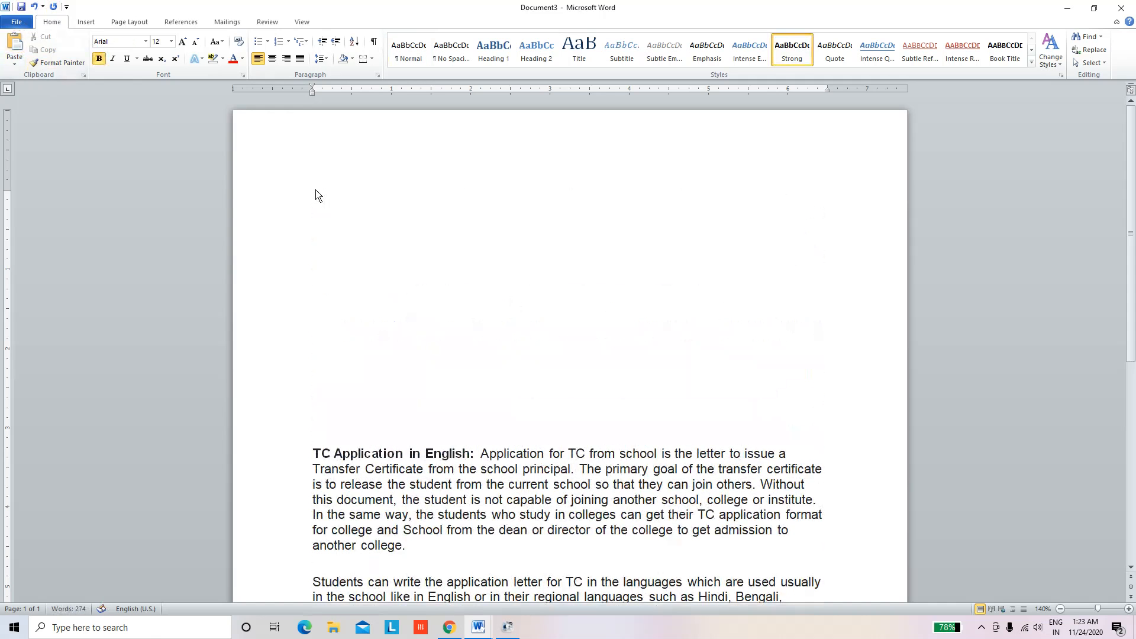
click(389, 187)
Launch the Step by Step Mail Merge Wizard from Start Mail Merge on the Mailings tab
click(227, 23)
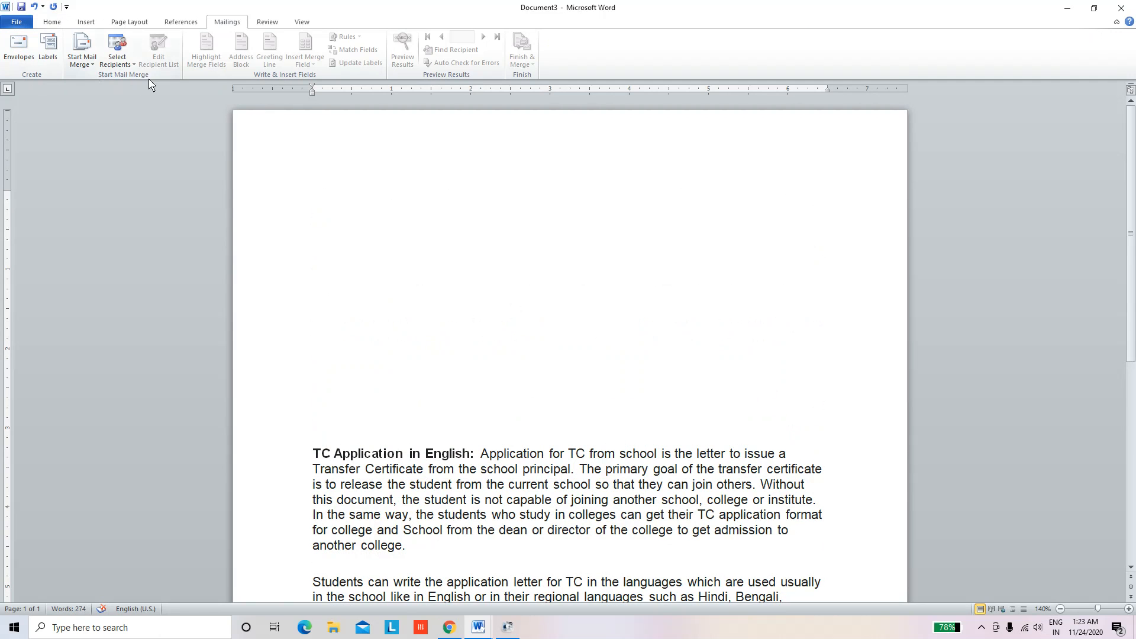
click(93, 65)
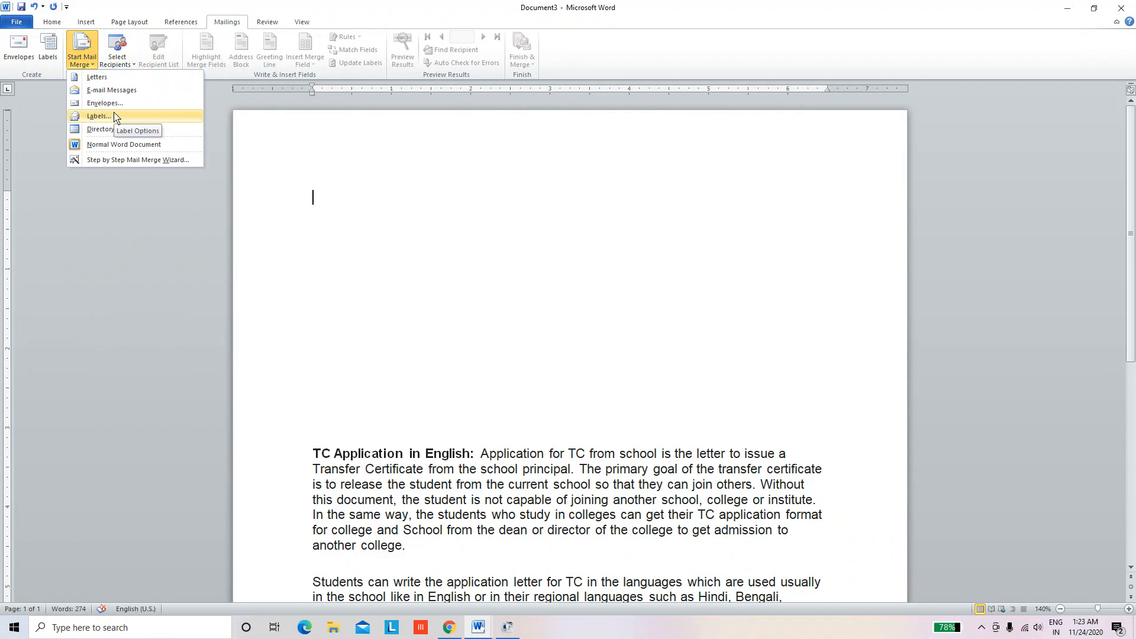
click(135, 163)
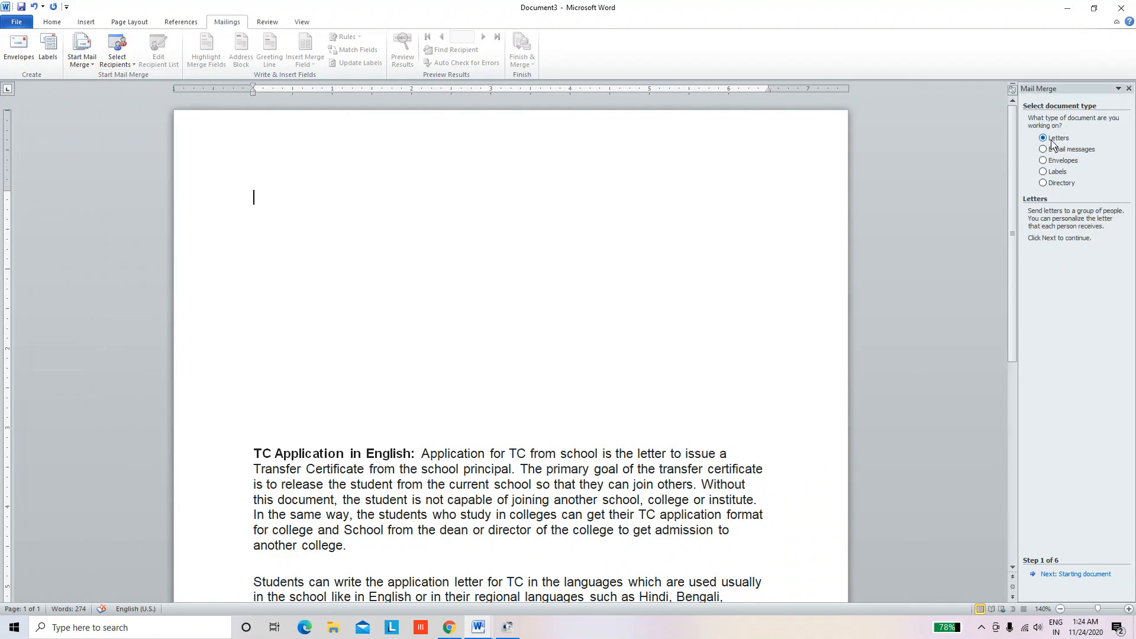
Advance the wizard past the starting document to the Select recipients step
click(1076, 574)
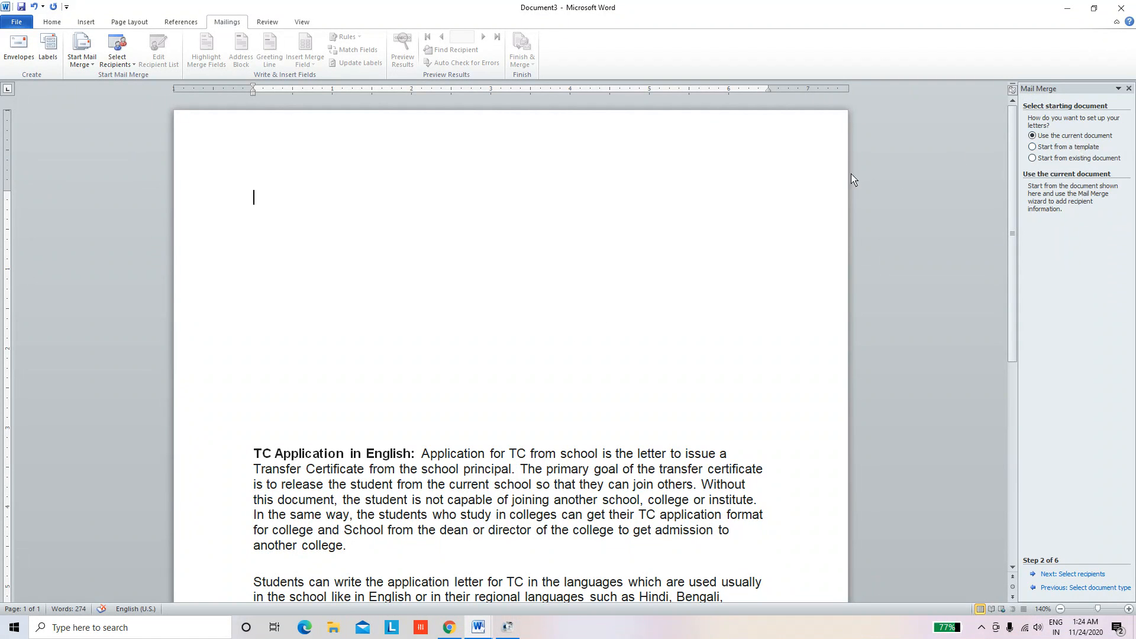
click(1076, 575)
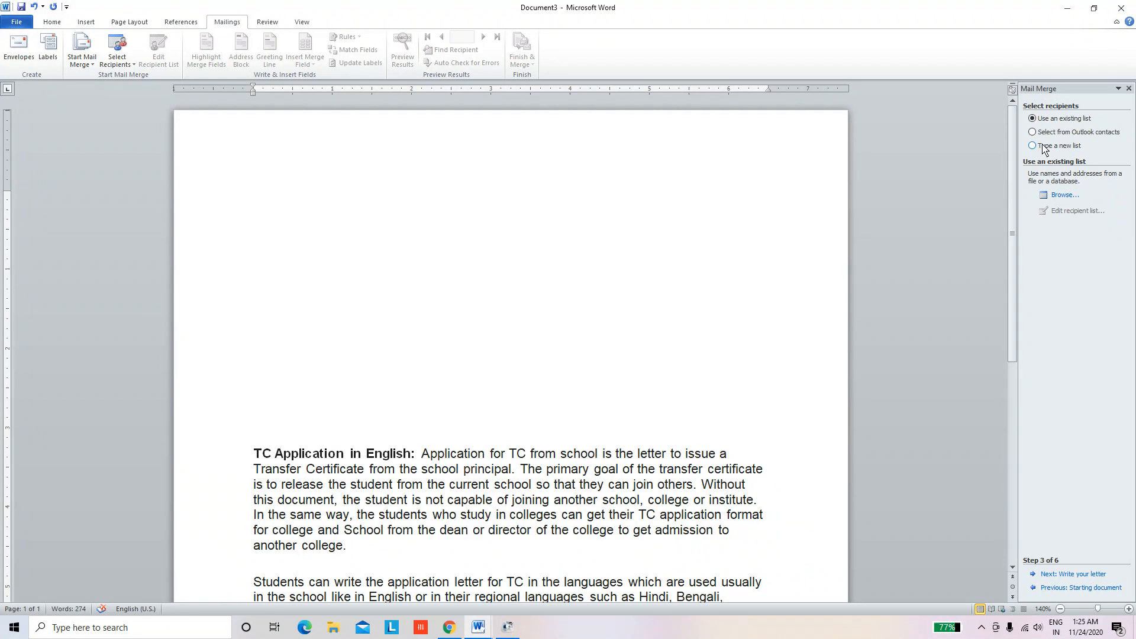
Choose 'Type a new list' and create a new recipient address list
click(1034, 146)
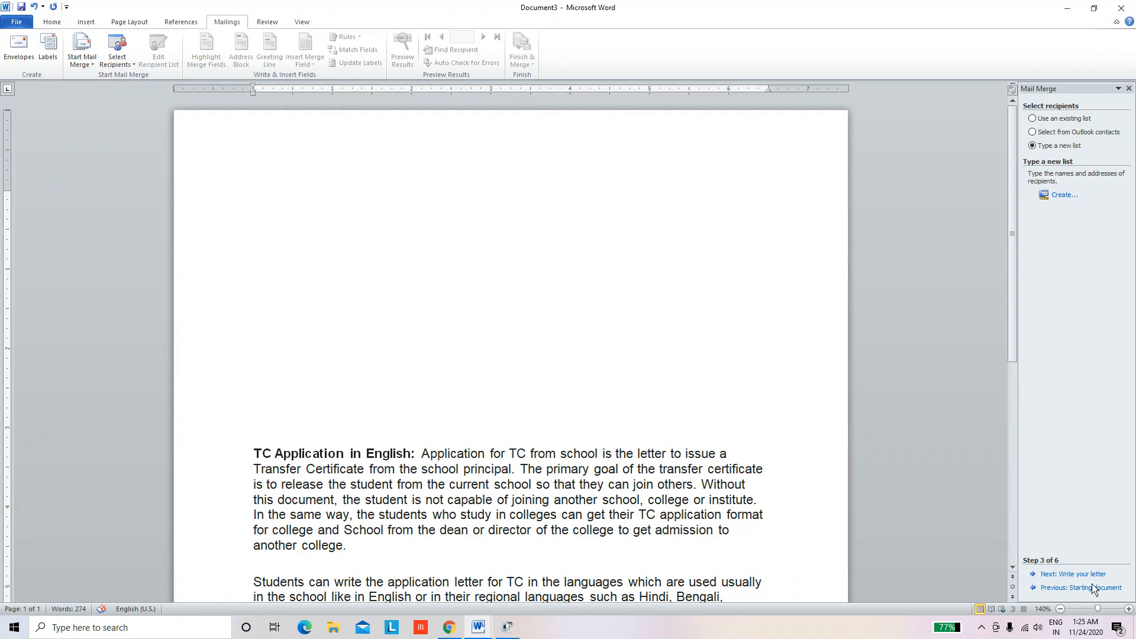
click(1056, 197)
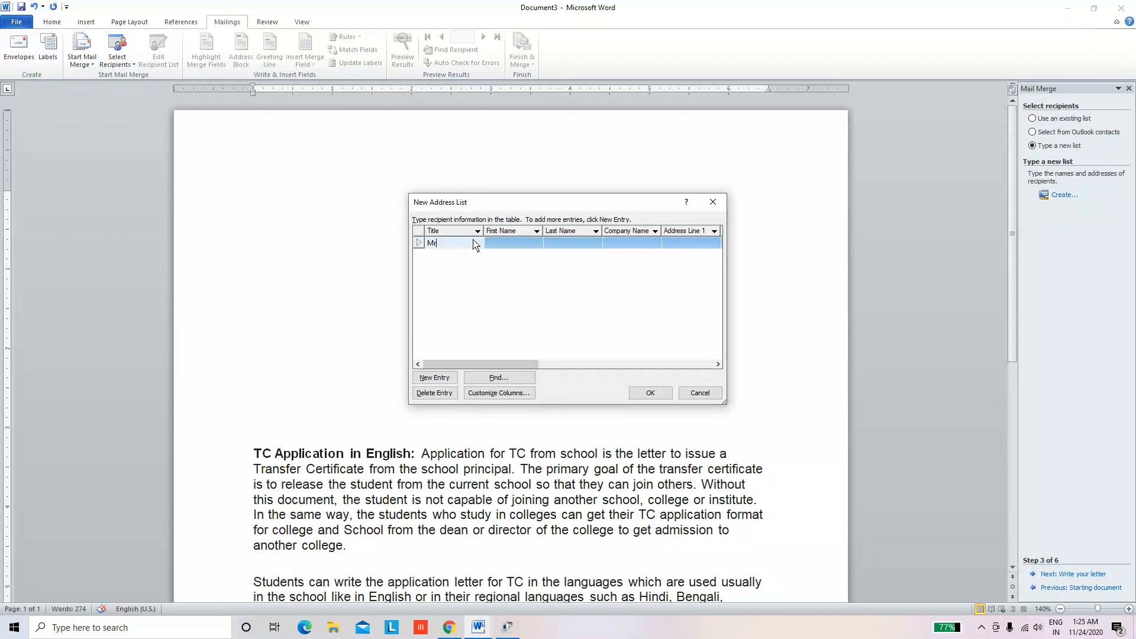
Enter the first recipient's last name and company name KVS
key(Tab)
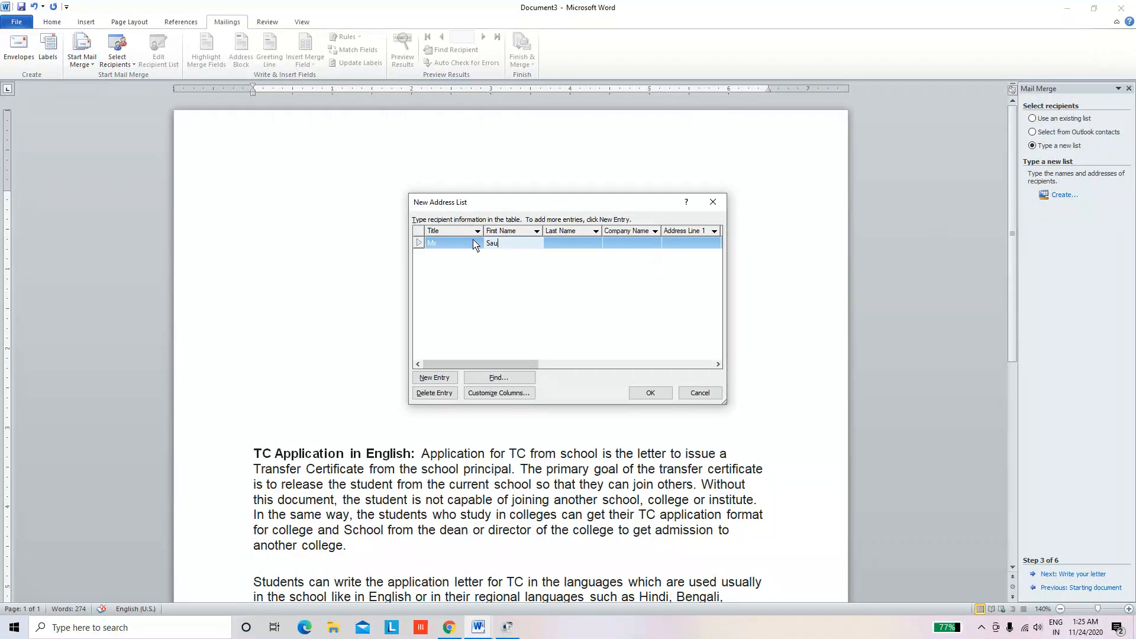
text(Singh)
key(BackSpace)
key(BackSpace)
key(BackSpace)
key(BackSpace)
key(BackSpace)
key(Tab)
text(Singh)
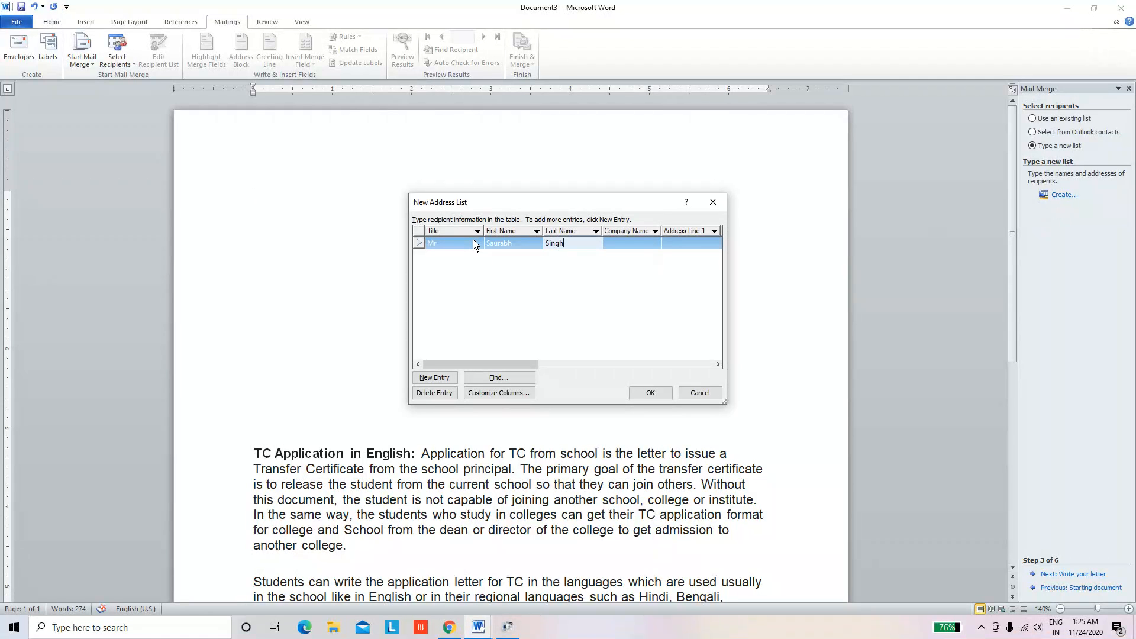
key(Tab)
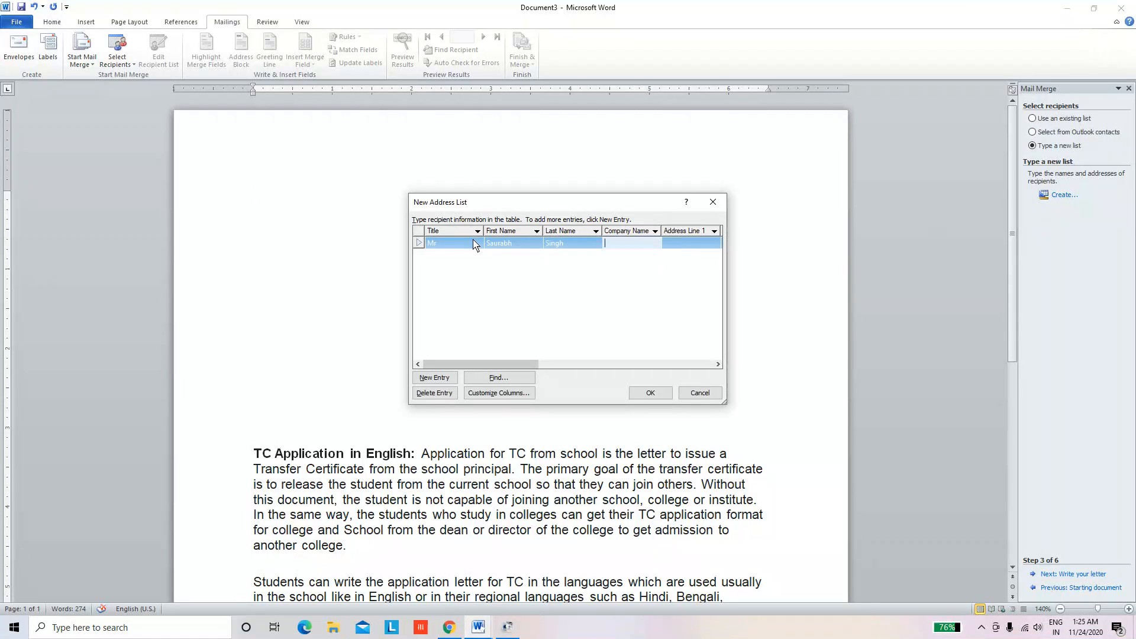
text(KVD)
key(BackSpace)
text(S)
Fill in the first recipient's two address lines, city, state and ZIP code
key(Tab)
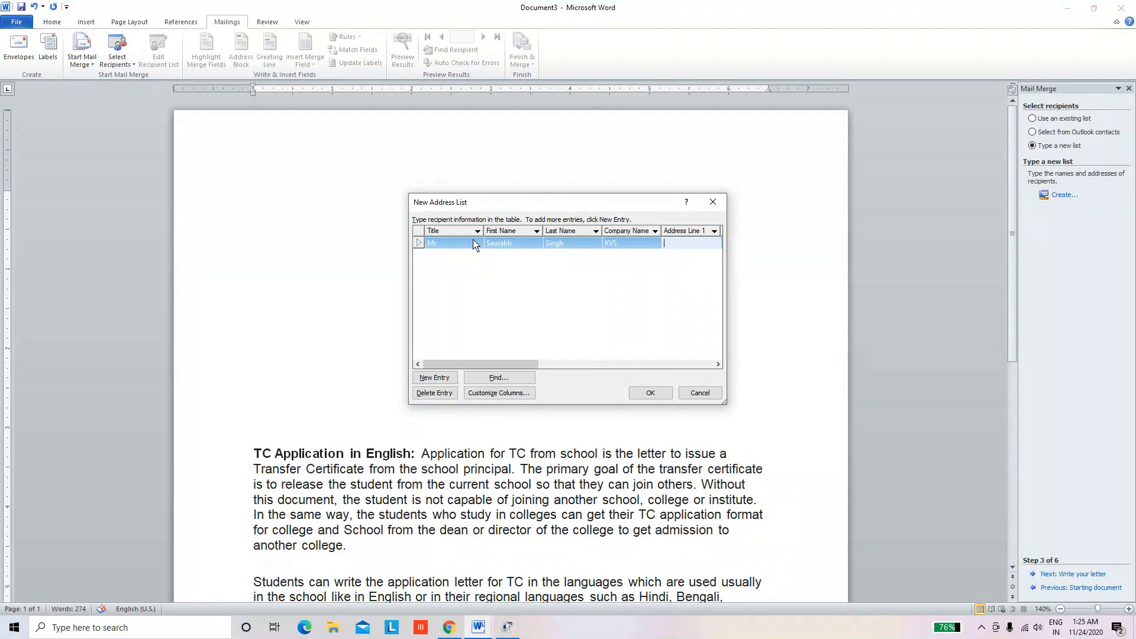
text(Khnajpur)
key(Tab)
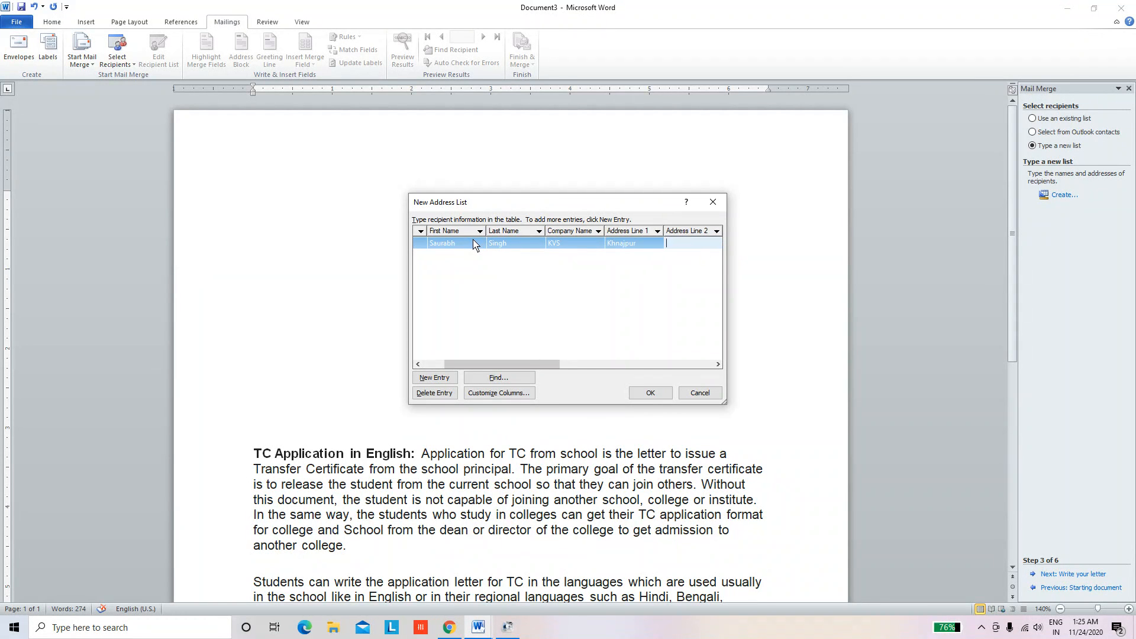
text(EG &)
key(Tab)
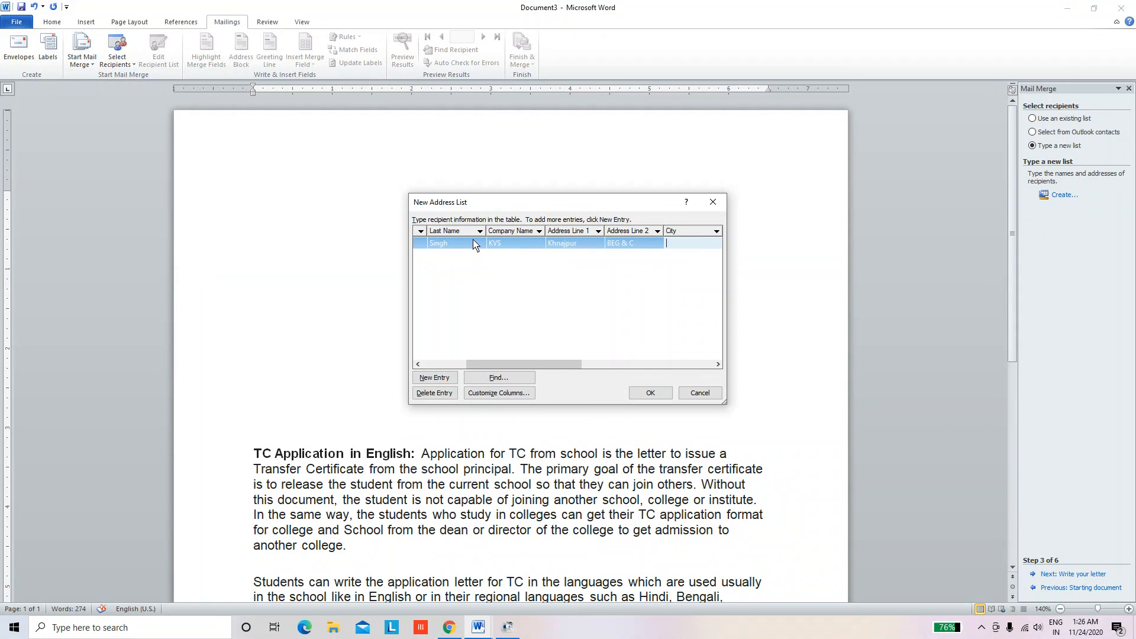
text(Roorkee)
key(Tab)
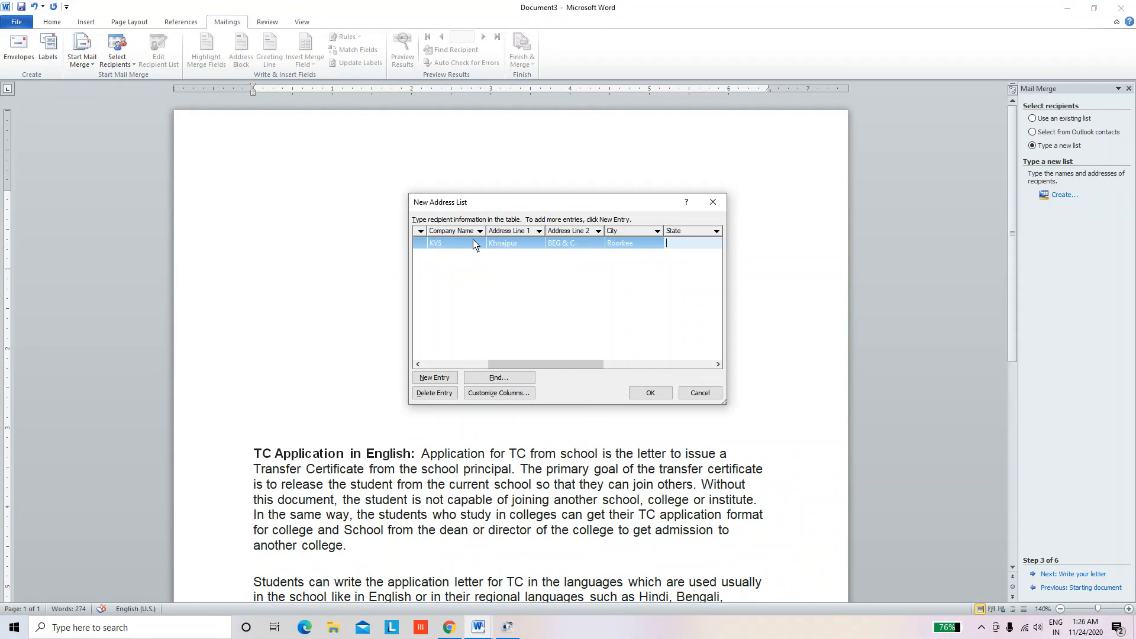
text(Uttarakhand)
key(Tab)
text(24)
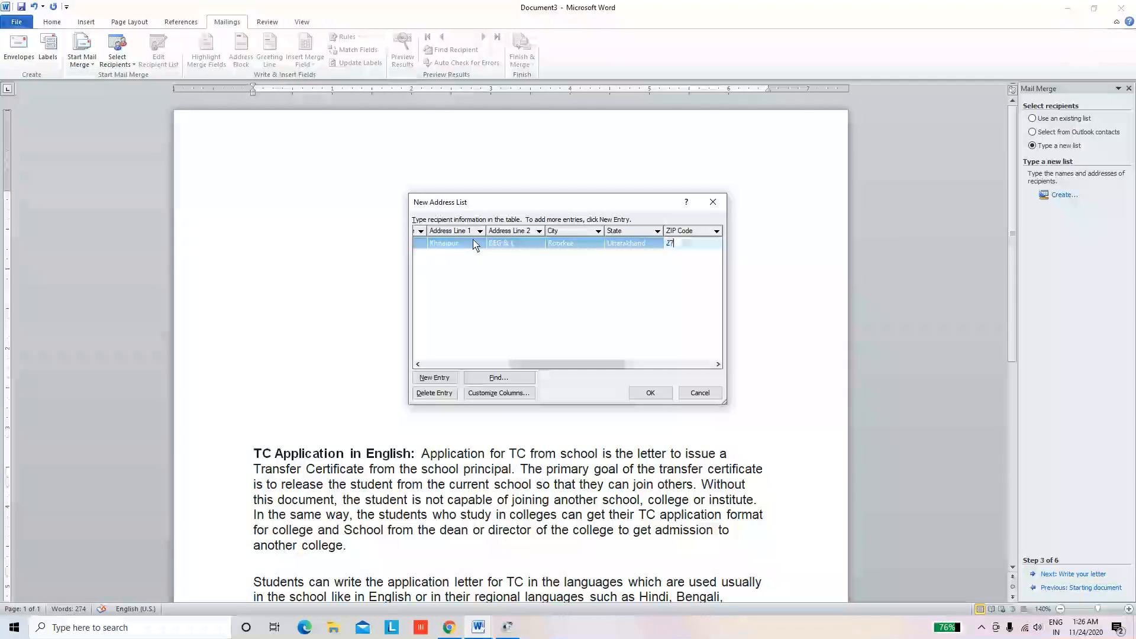
text(7)
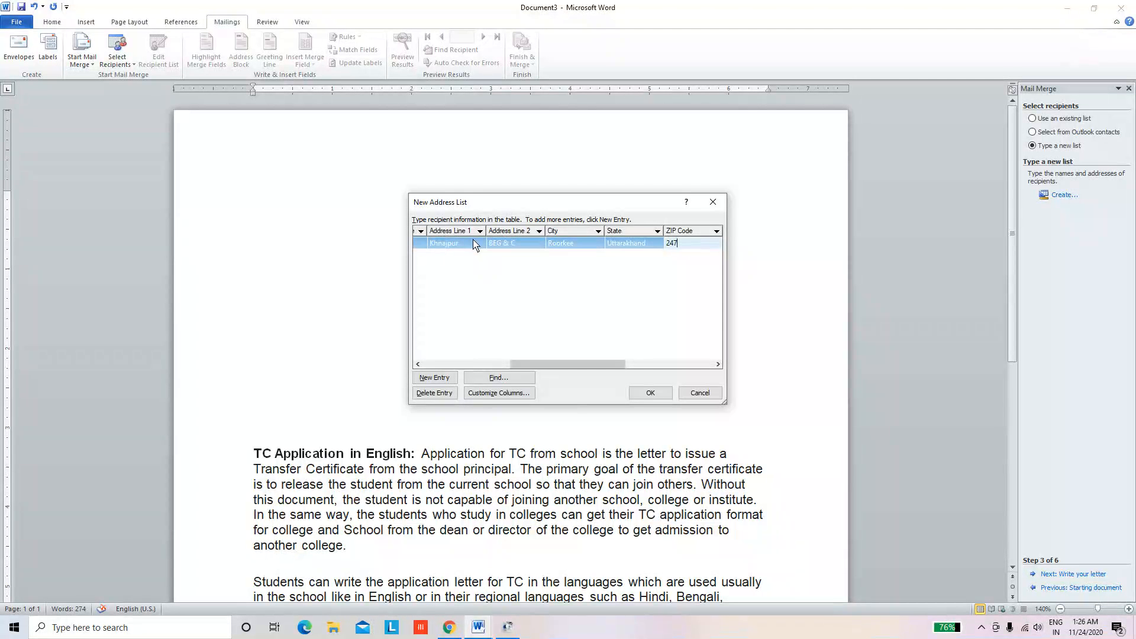
text(667)
drag(597, 365, 699, 366)
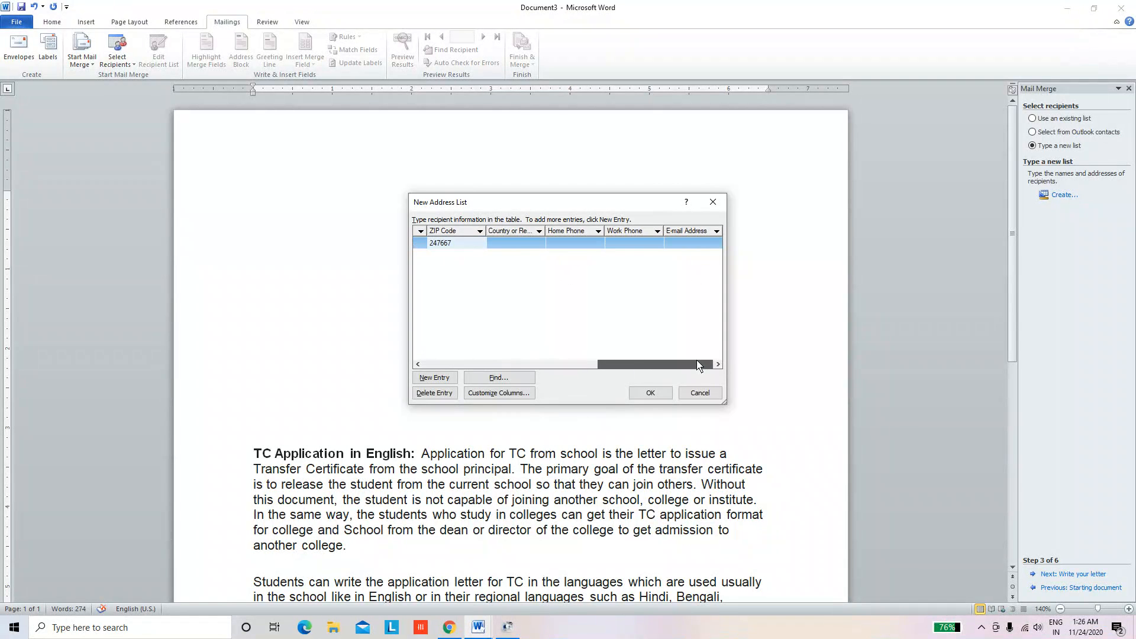
drag(698, 365, 441, 368)
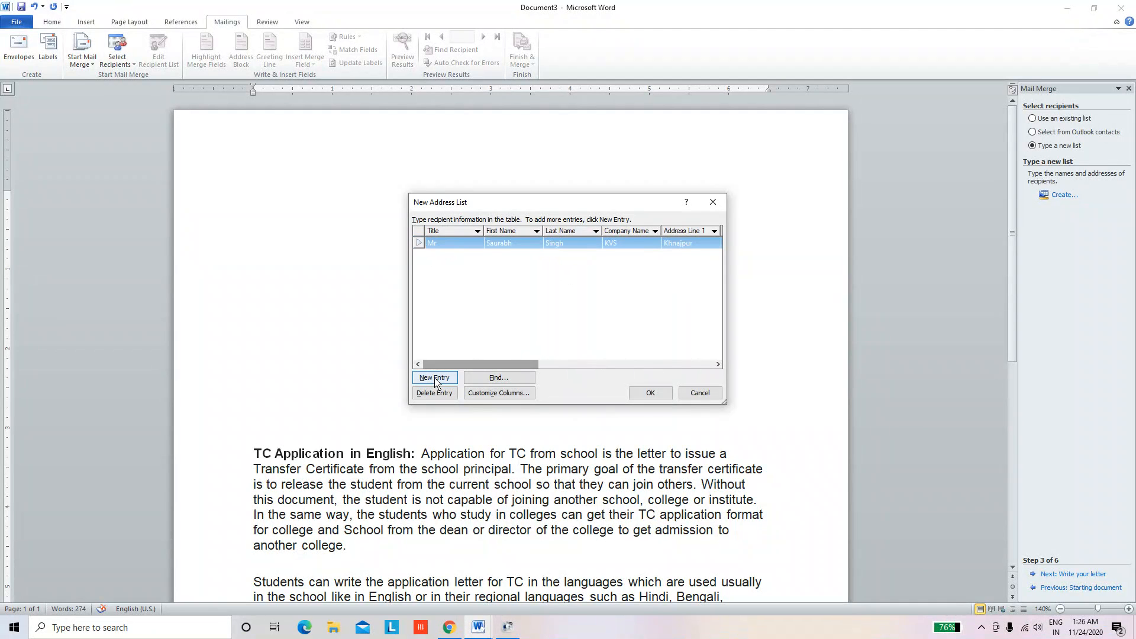
Add a second recipient entry with title, first name and company KVS
click(437, 378)
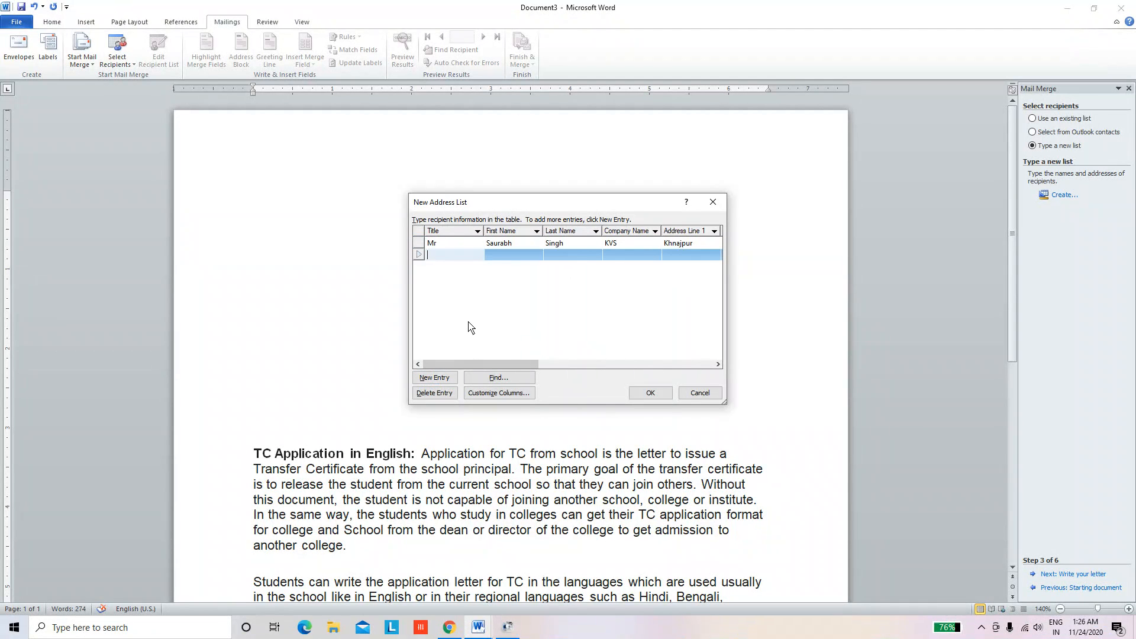
text(Mr)
key(Tab)
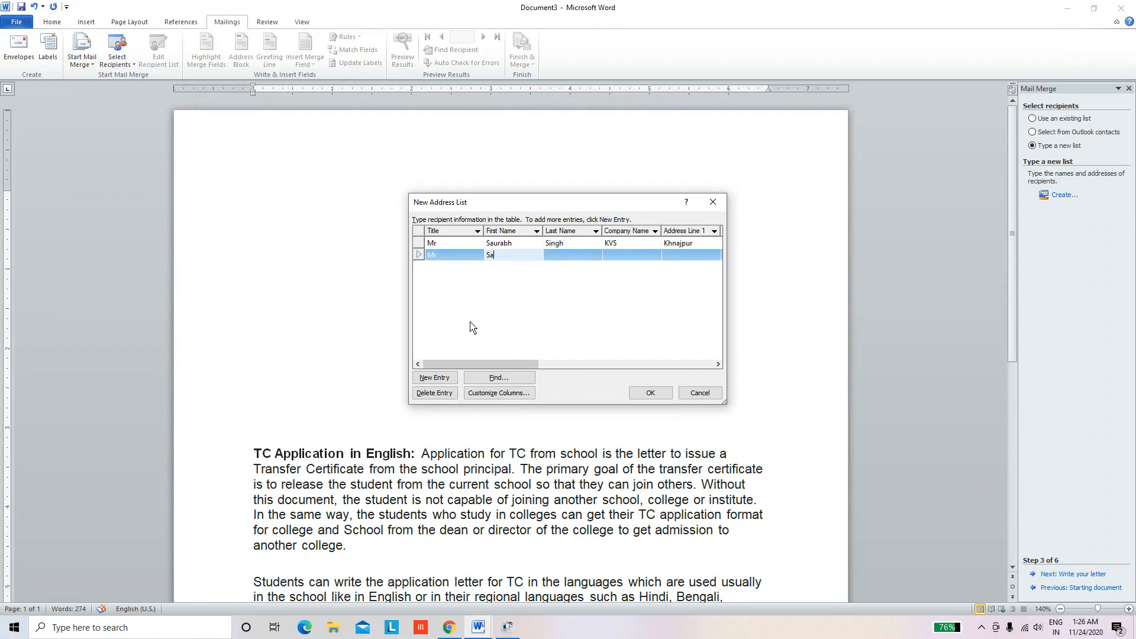
text(Sa)
key(BackSpace)
text(Ham)
key(BackSpace)
key(BackSpace)
key(BackSpace)
key(BackSpace)
text(hamsh)
key(Tab)
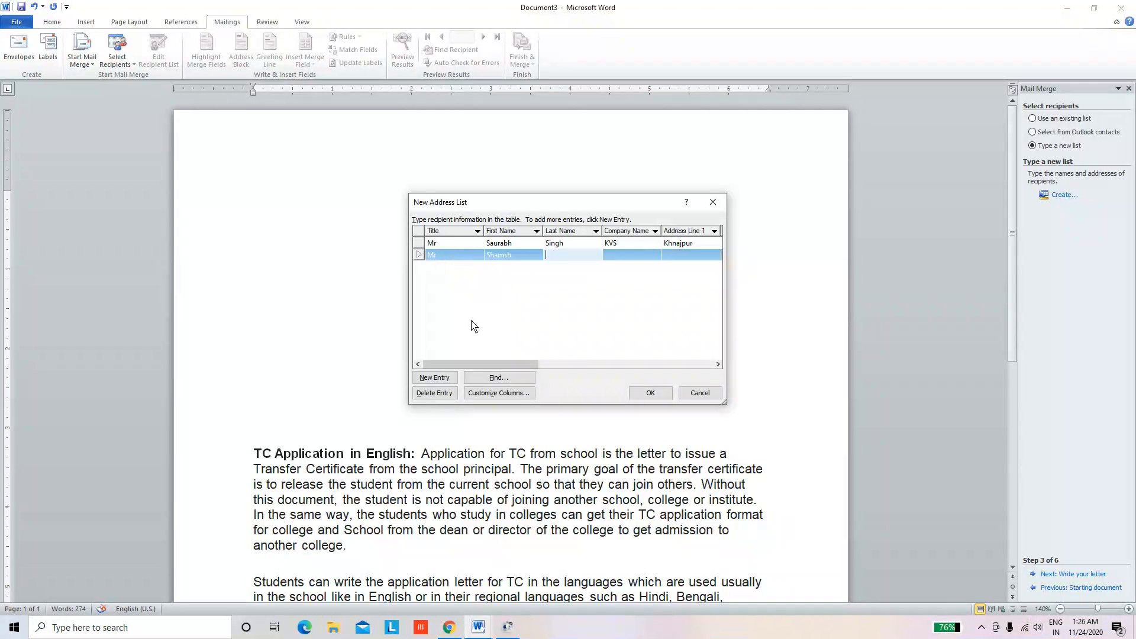
text(Sing)
key(BackSpace)
key(BackSpace)
key(BackSpace)
key(Tab)
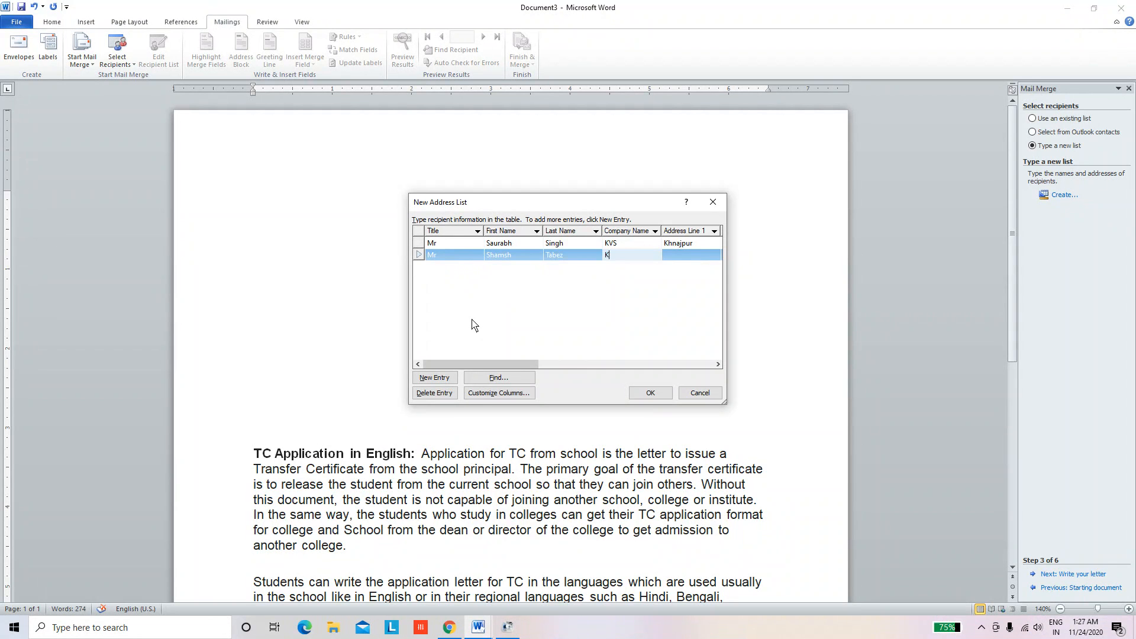
text(KVS)
key(Tab)
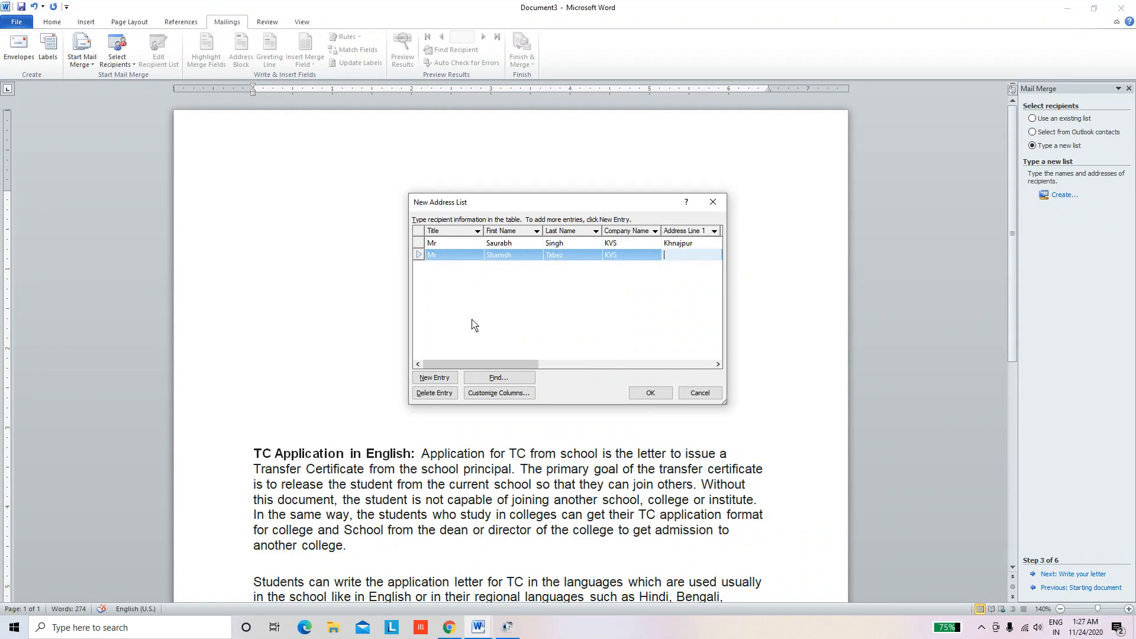
text(KHna)
key(BackSpace)
key(BackSpace)
key(BackSpace)
Change the companies to KV2 and KV1 and correct the first recipient's address line 1
click(633, 247)
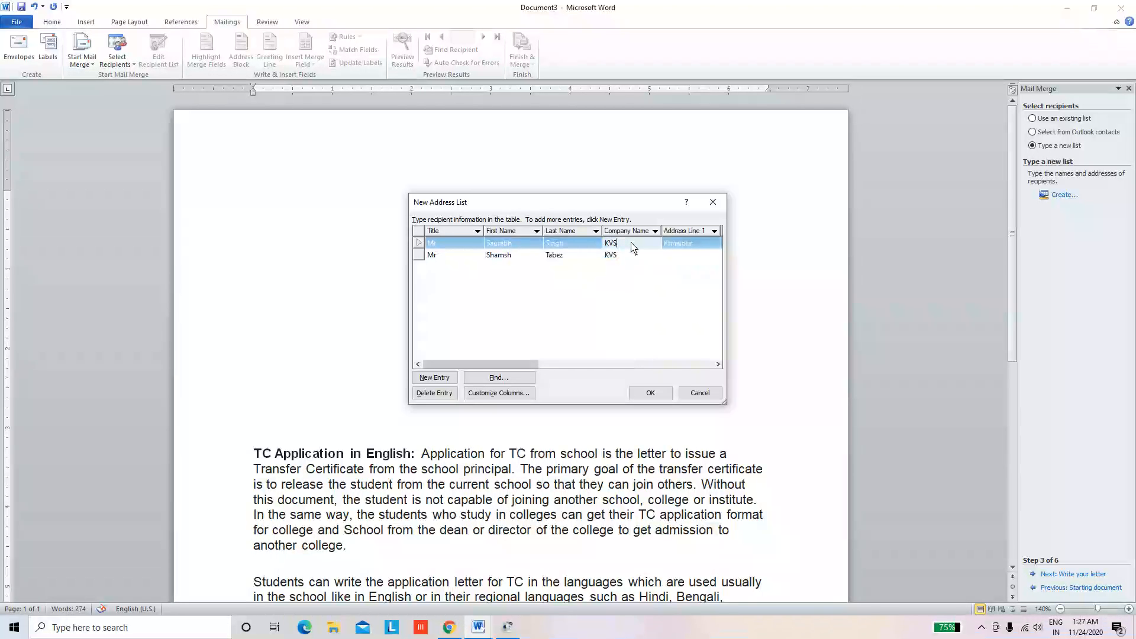
text(2)
click(625, 254)
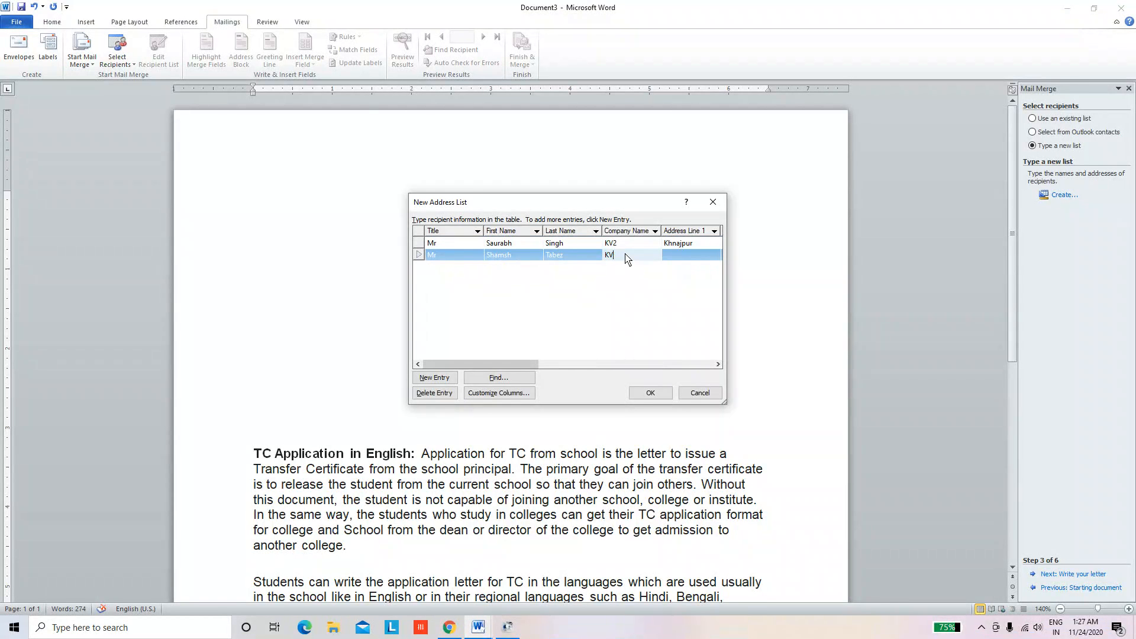
text(1)
click(671, 256)
click(687, 244)
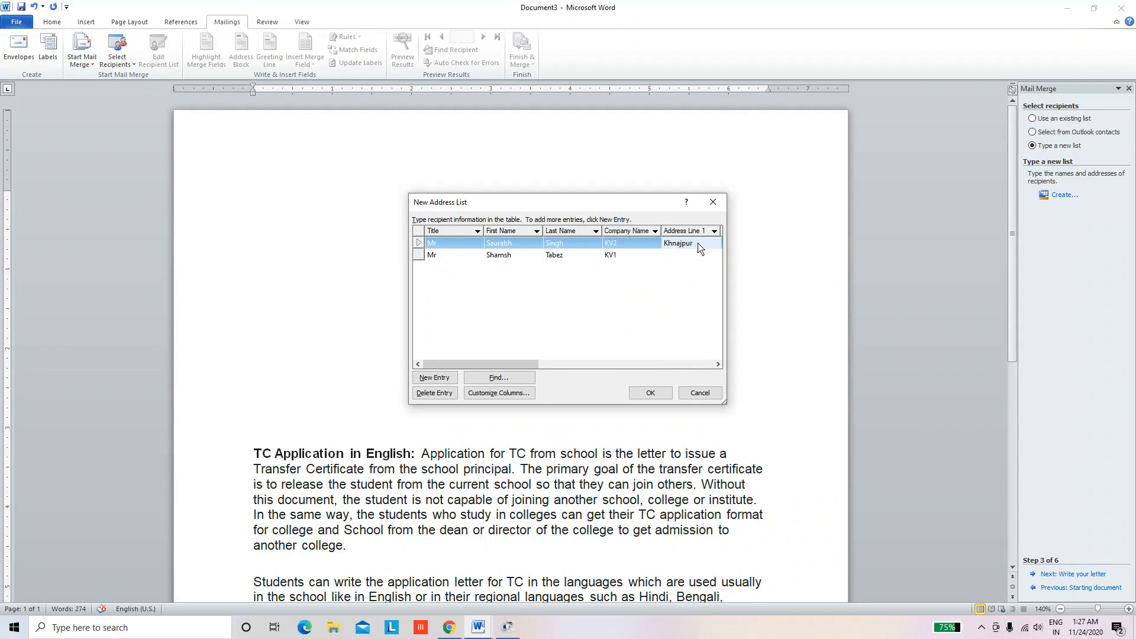
key(BackSpace)
key(BackSpace)
key(BackSpace)
key(BackSpace)
key(BackSpace)
key(BackSpace)
key(BackSpace)
key(BackSpace)
text(Solani purm)
key(Down)
Fill in the second recipient's address lines and city, then bring up the delete-entry prompt
click(613, 255)
click(674, 257)
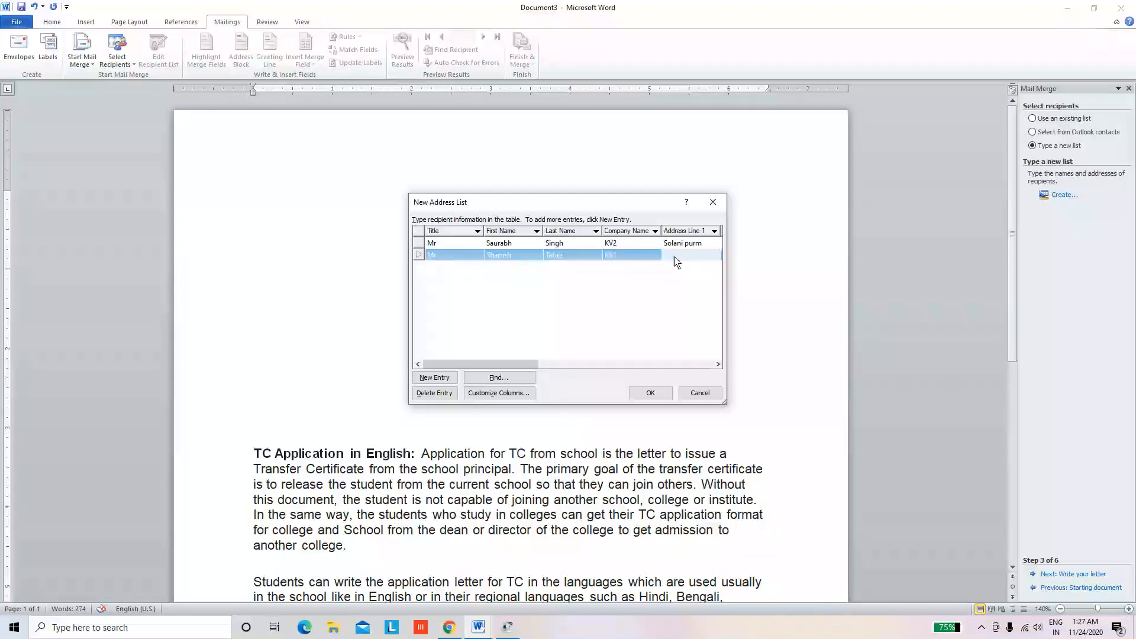
text(Khanjarpur)
key(Tab)
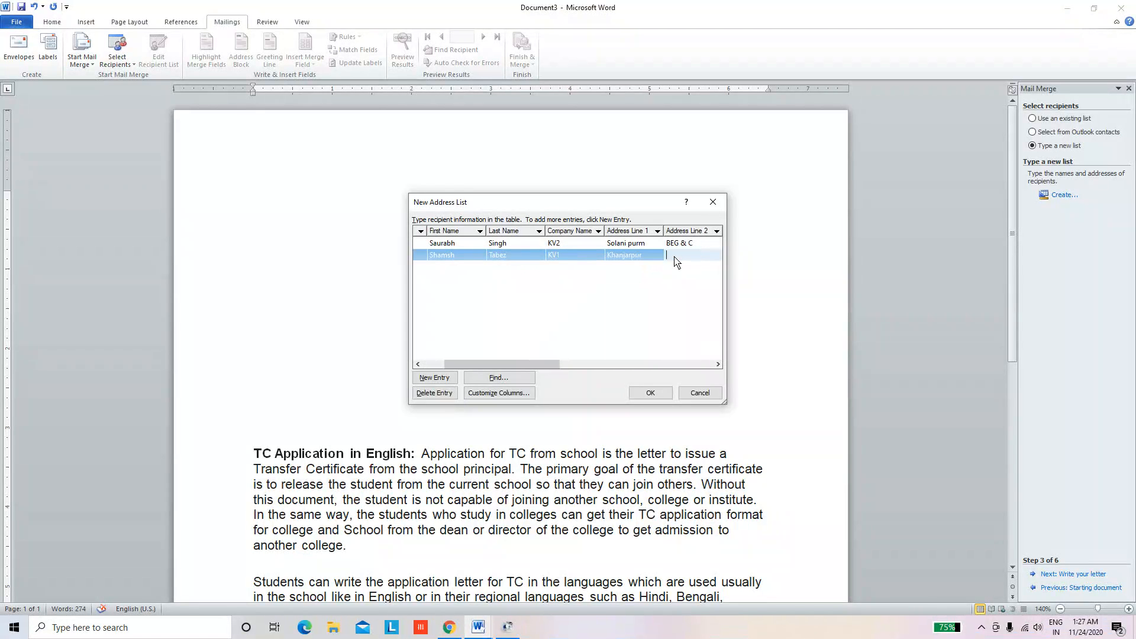
text(BR)
text(EG)
text( C Roor)
key(BackSpace)
key(BackSpace)
key(BackSpace)
key(BackSpace)
key(BackSpace)
key(Tab)
text(Roorke)
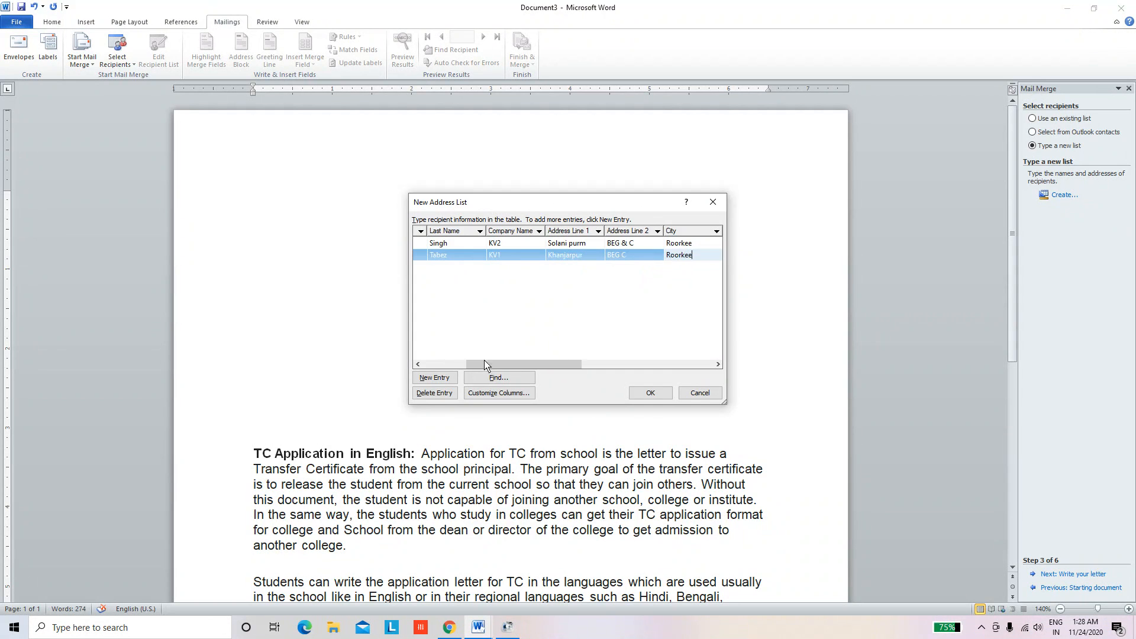
click(436, 396)
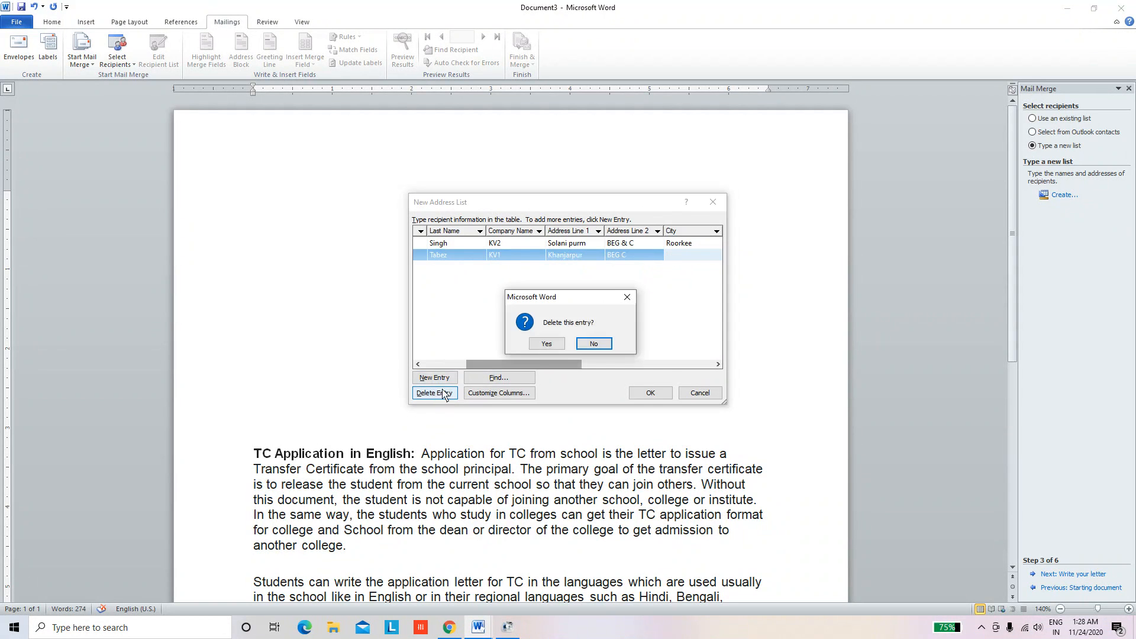
Dismiss the delete prompt and add a third recipient with title Mr, names and company KV BHEL
click(629, 298)
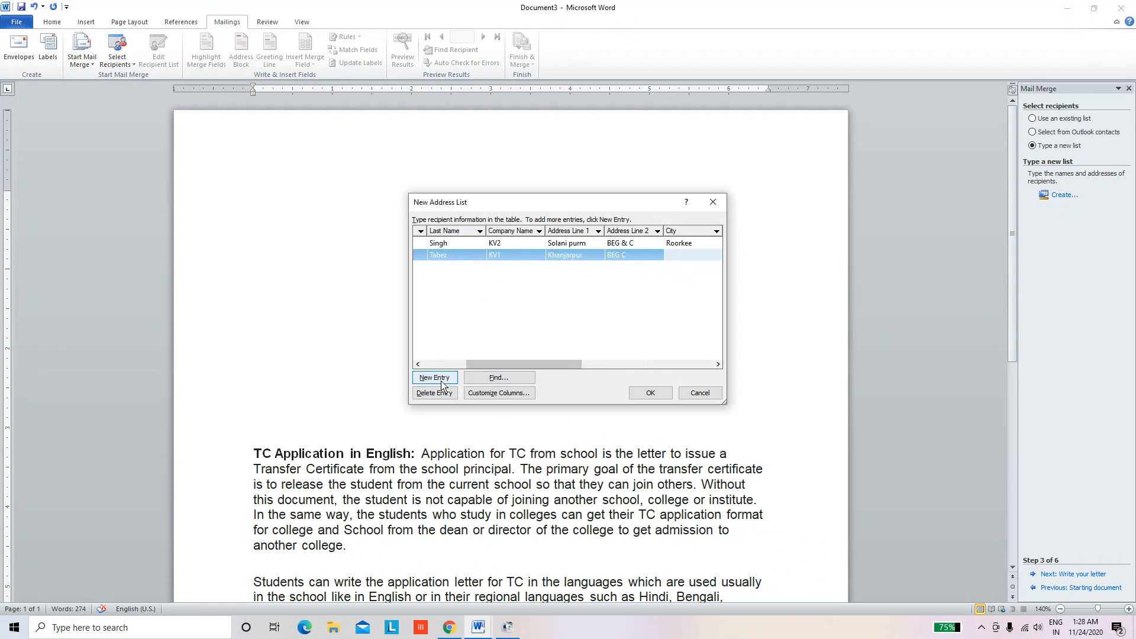
click(436, 379)
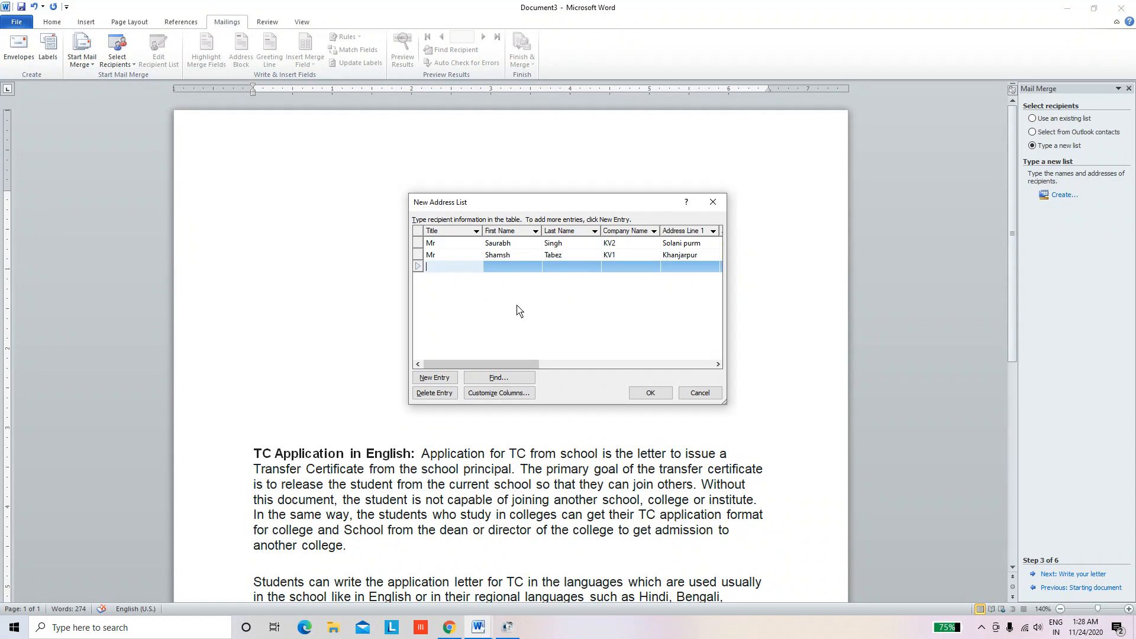
text(Mr)
key(Tab)
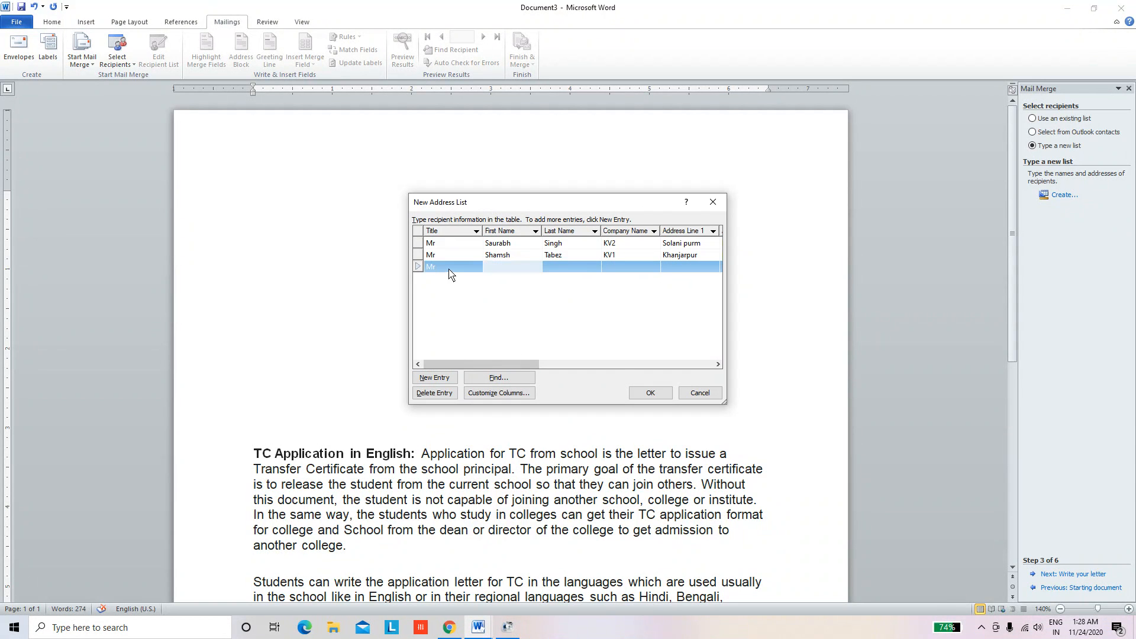
key(Tab)
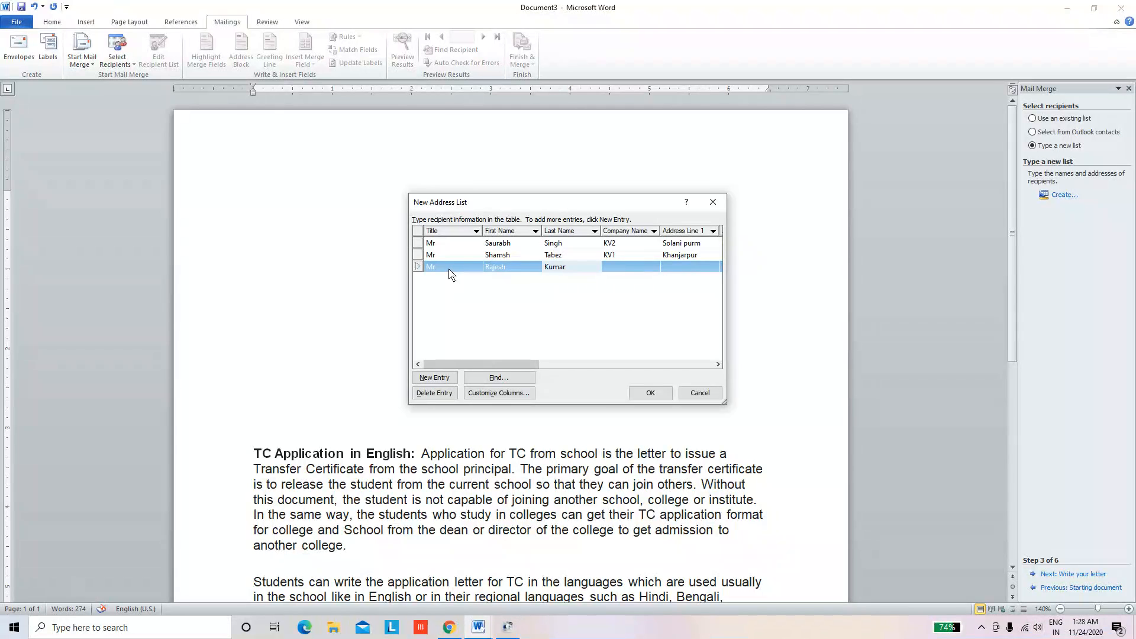
key(Tab)
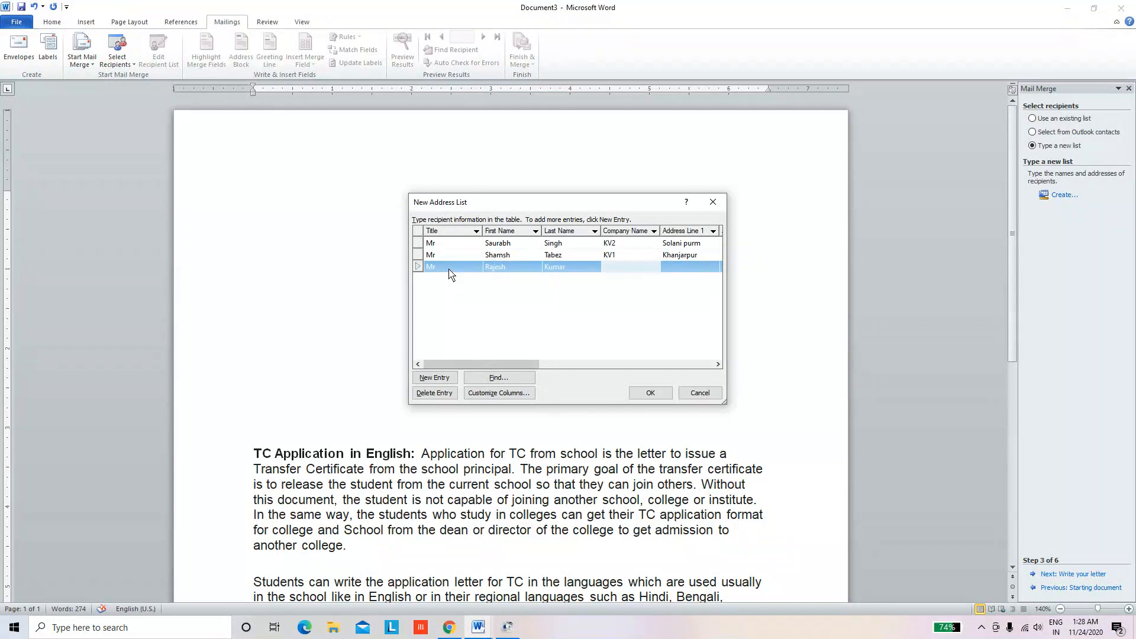
text(KV BHEL)
Enter the third recipient's address lines and city, then accept the recipient list
key(Tab)
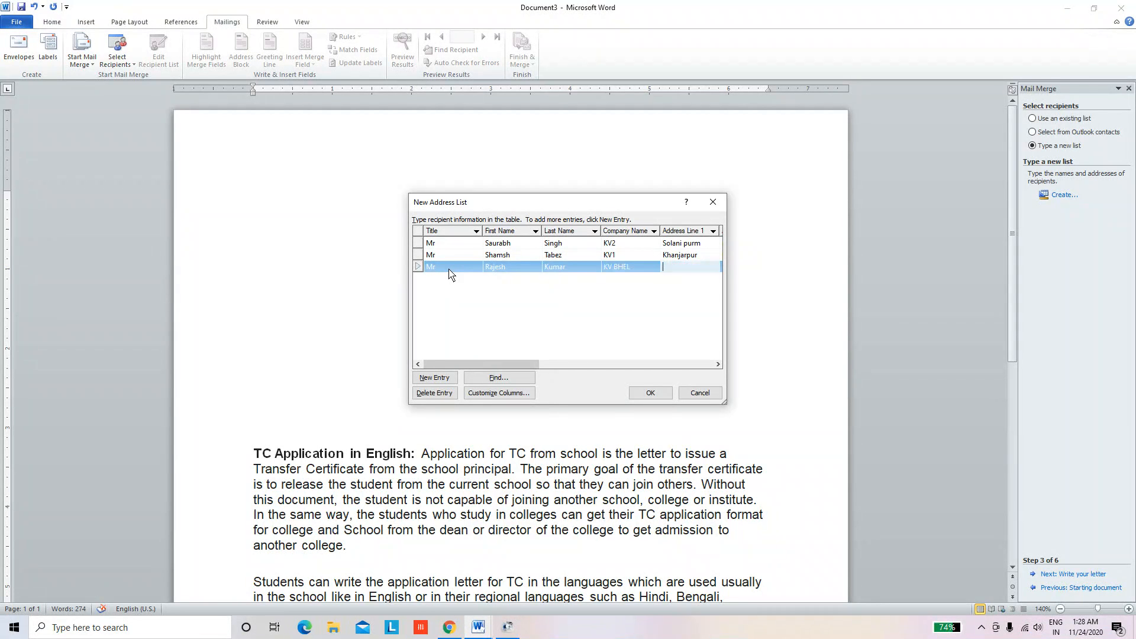
text(Hariwar)
key(Tab)
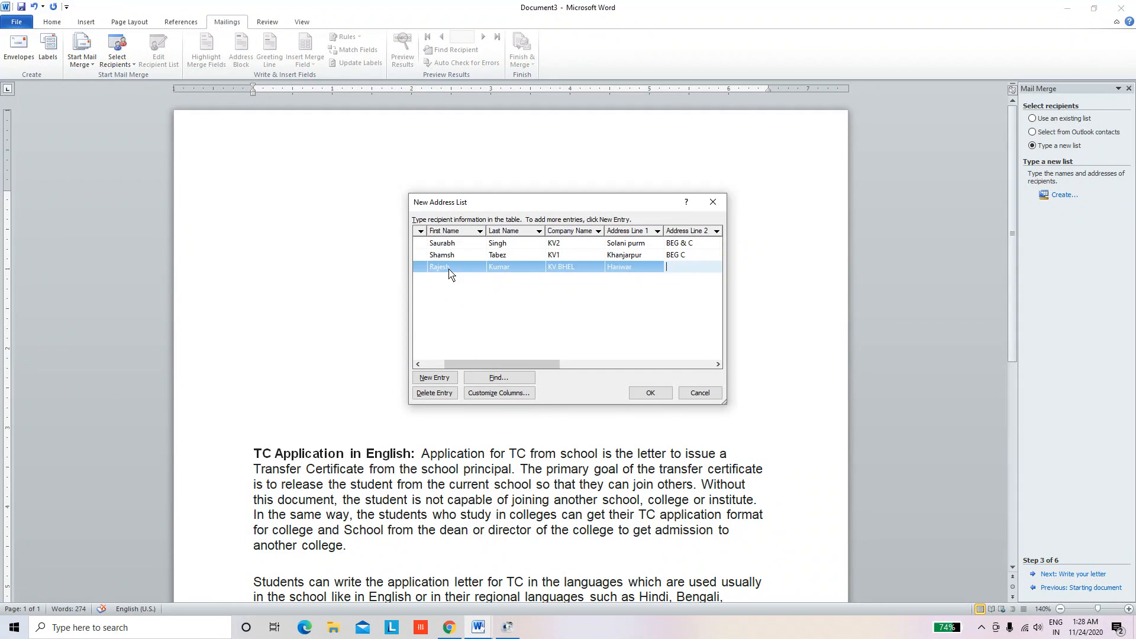
text(BHEL Haridwar)
key(Tab)
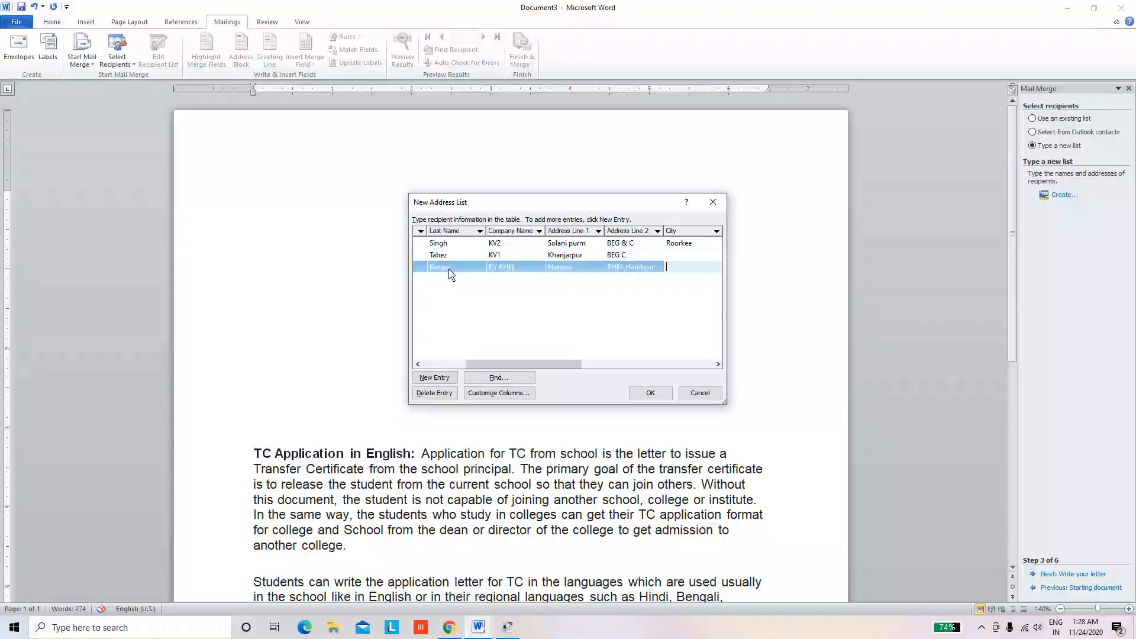
text(Hridwar)
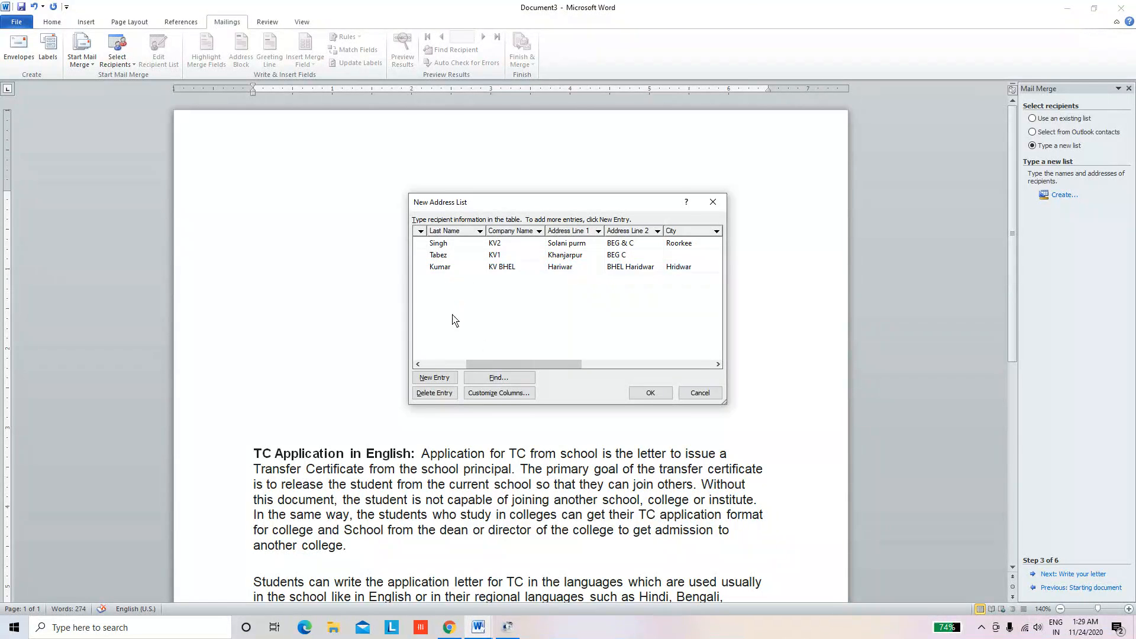
click(444, 268)
drag(517, 365, 433, 325)
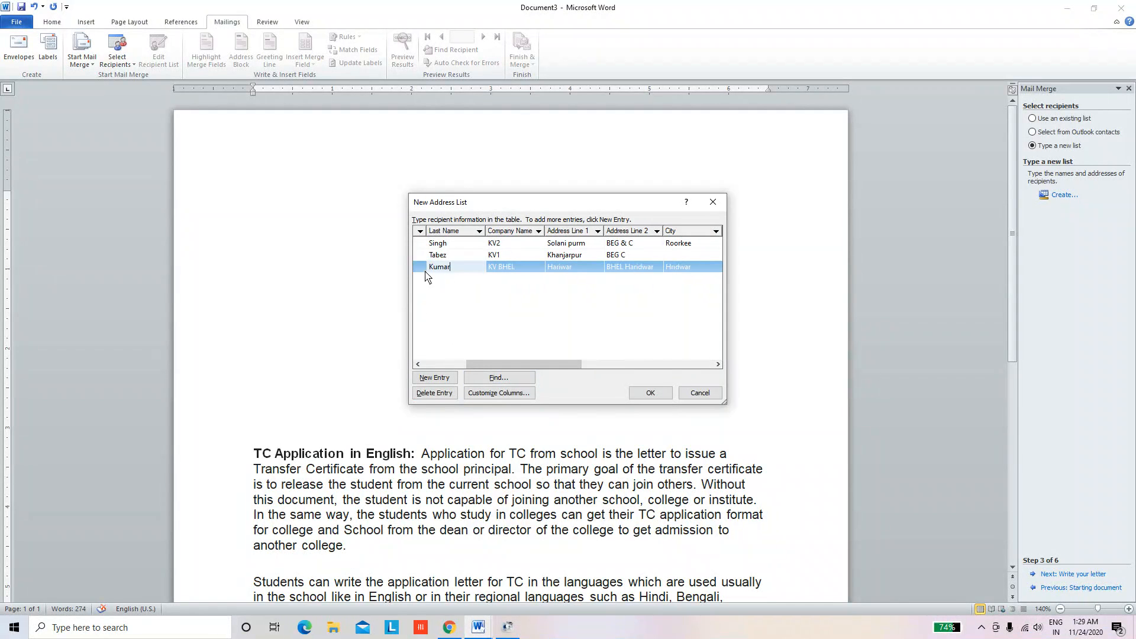
click(514, 270)
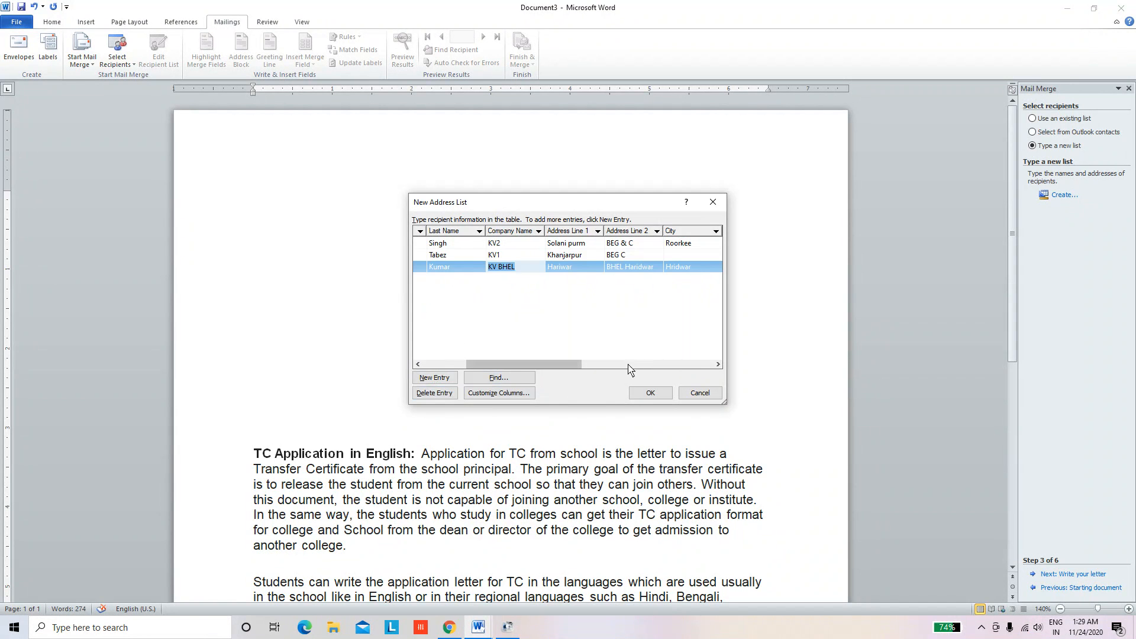
click(649, 393)
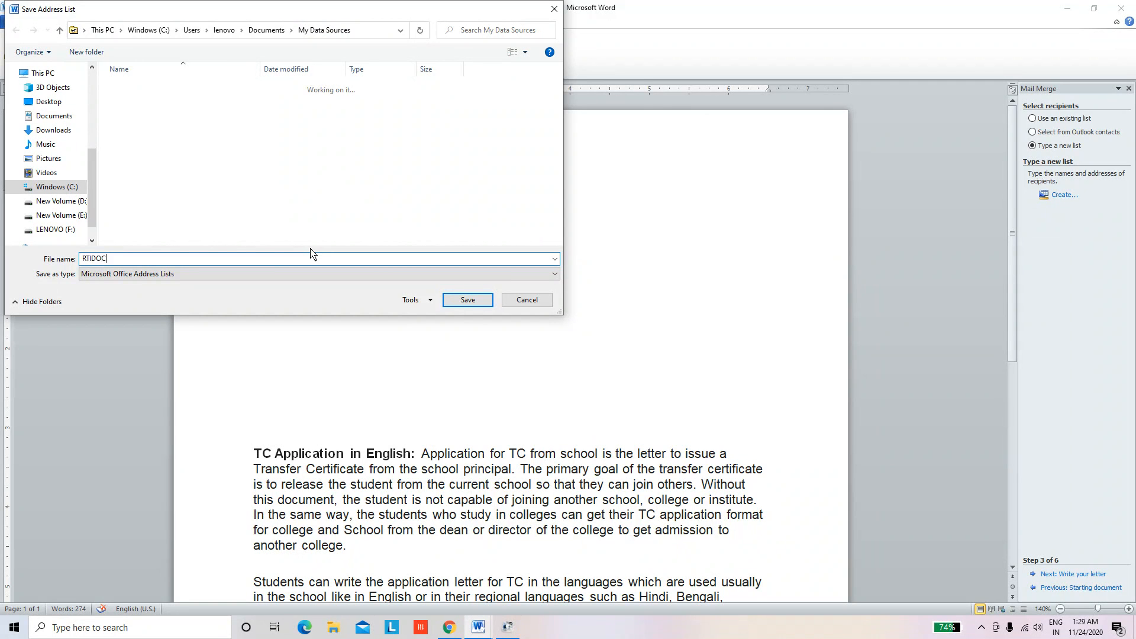
Save the address list as RTIDOC in My Data Sources
click(468, 300)
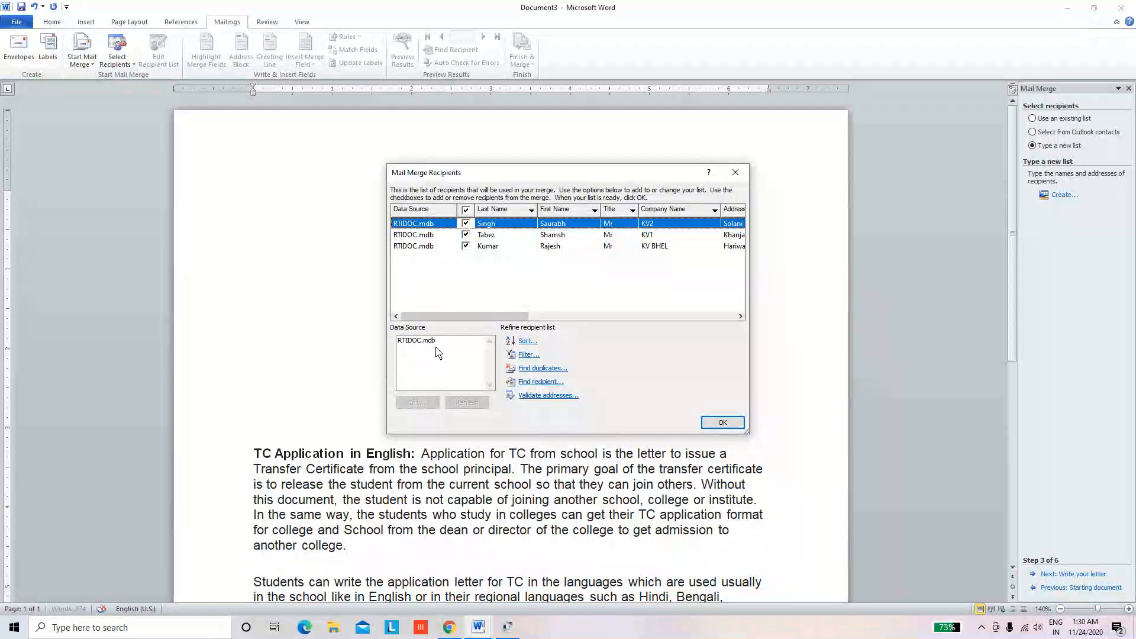
Accept the recipient list and advance the wizard past writing to Step 5, previewing the letters
click(720, 422)
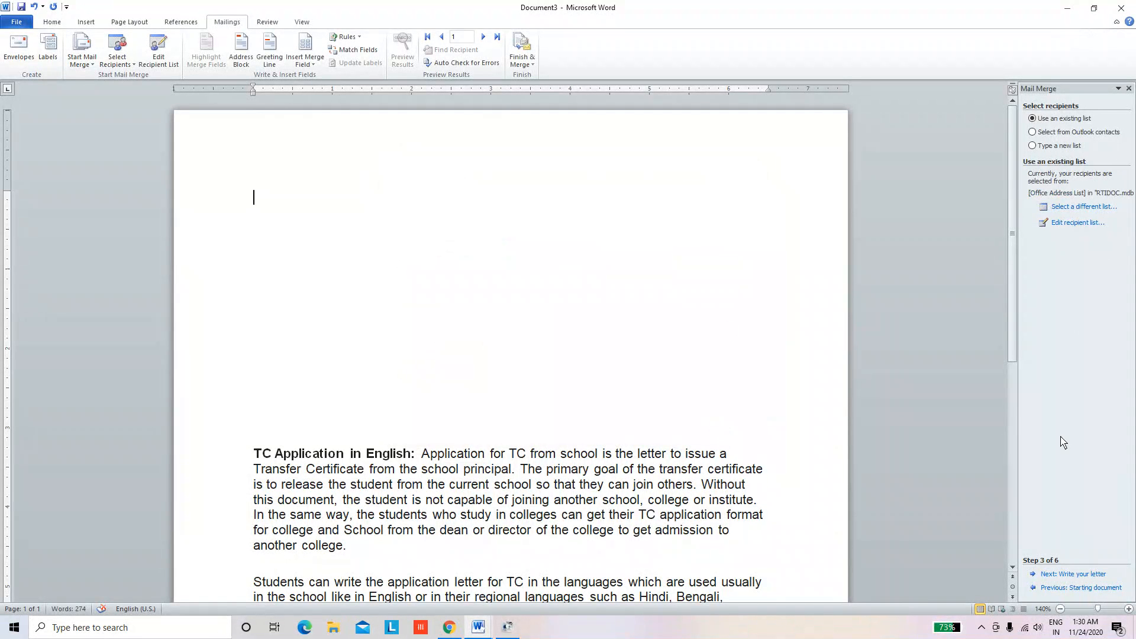
click(1076, 575)
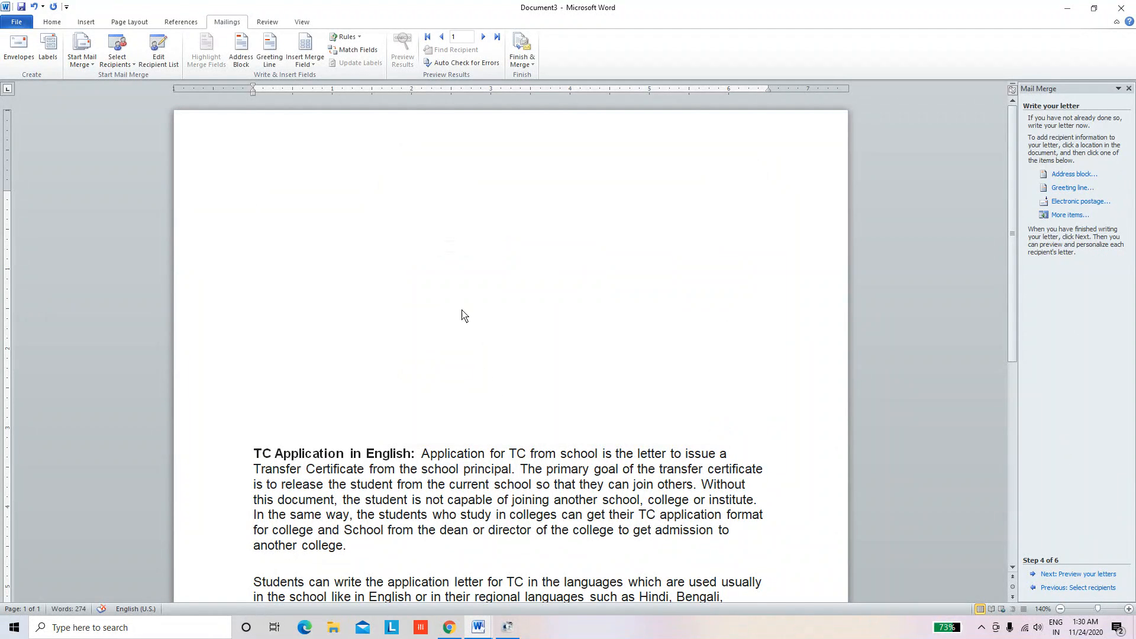
click(1085, 576)
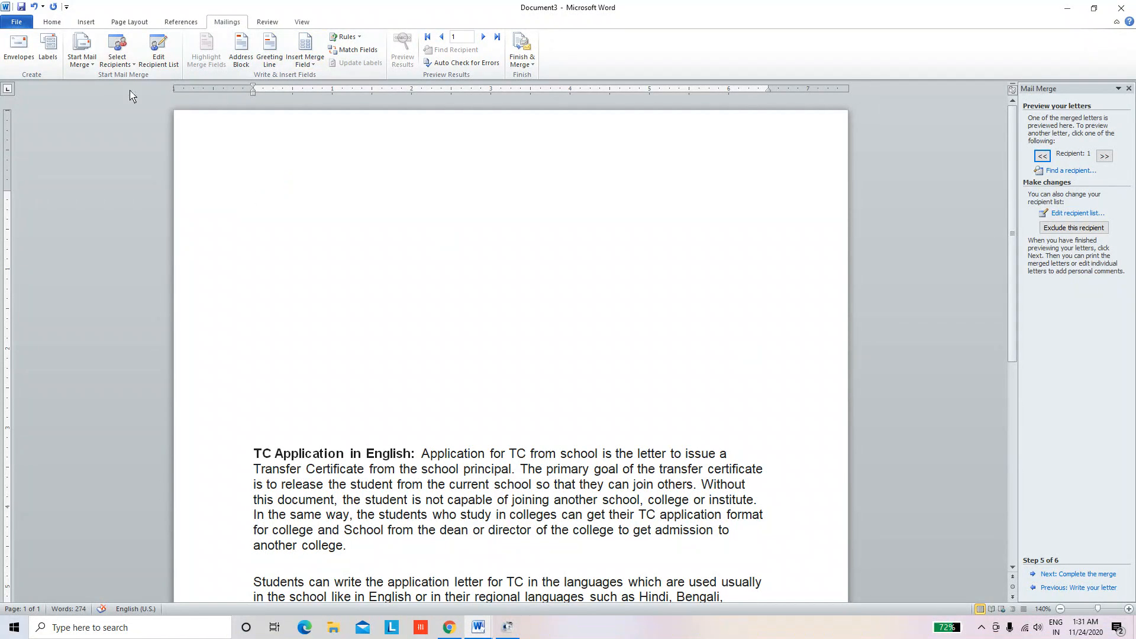
Insert the Title, First_Name, Last_Name and Company_Name merge fields with field names showing instead of data
click(315, 65)
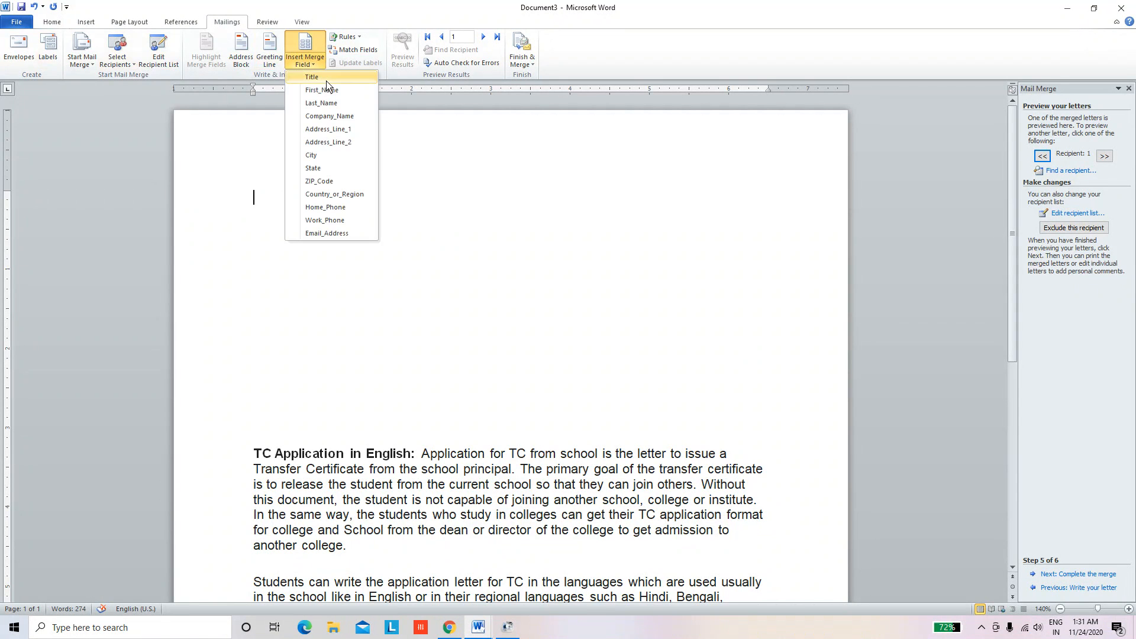
click(327, 79)
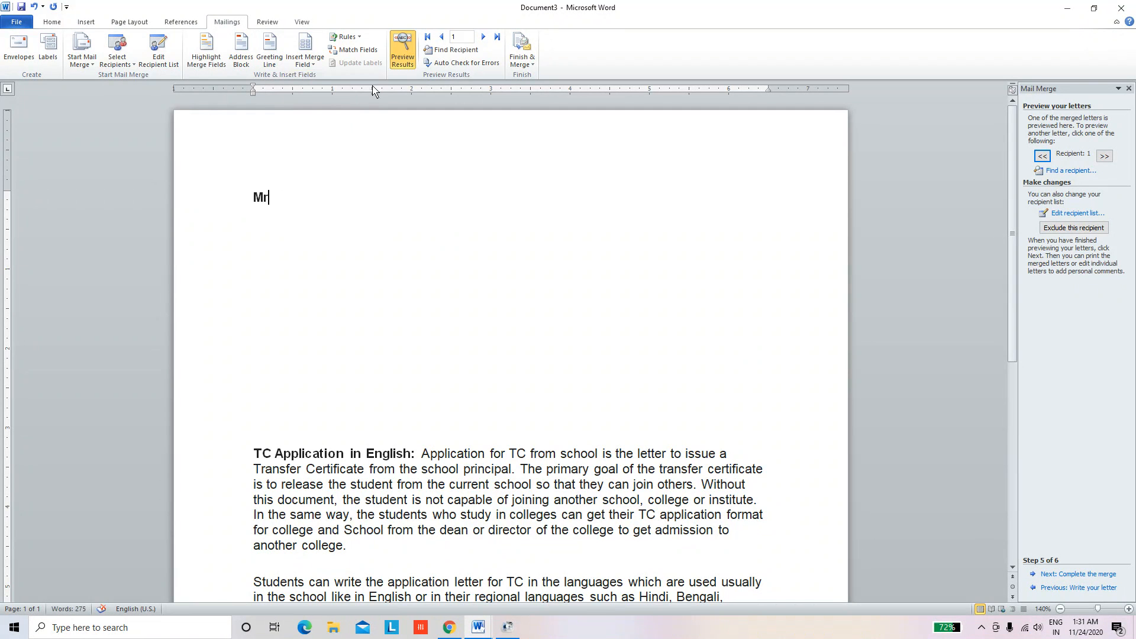
click(403, 49)
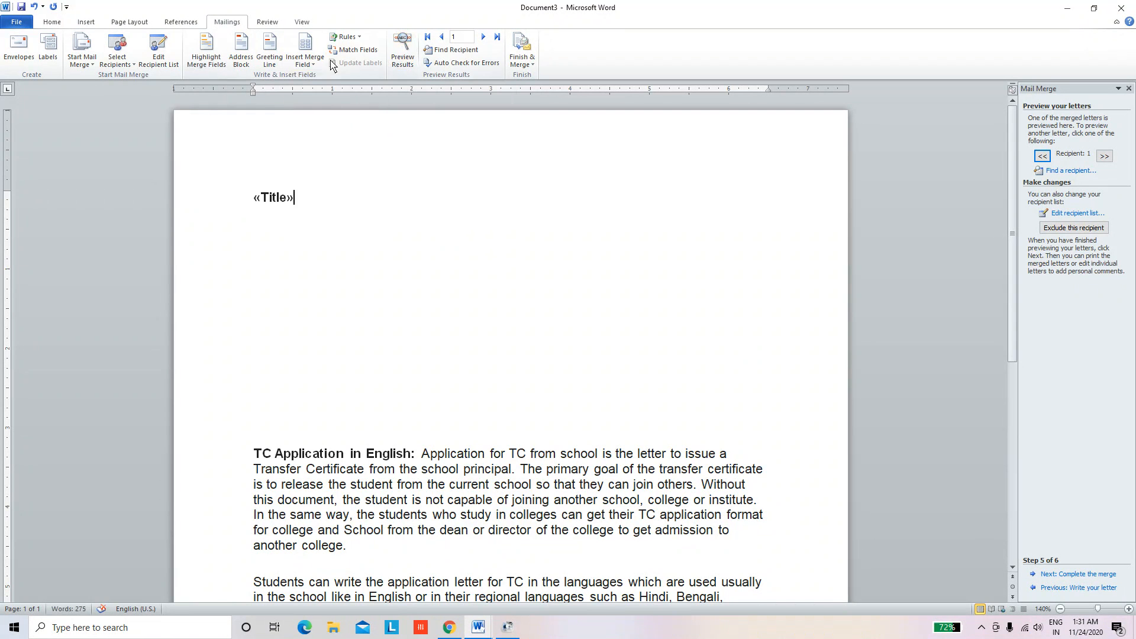
click(304, 60)
click(314, 89)
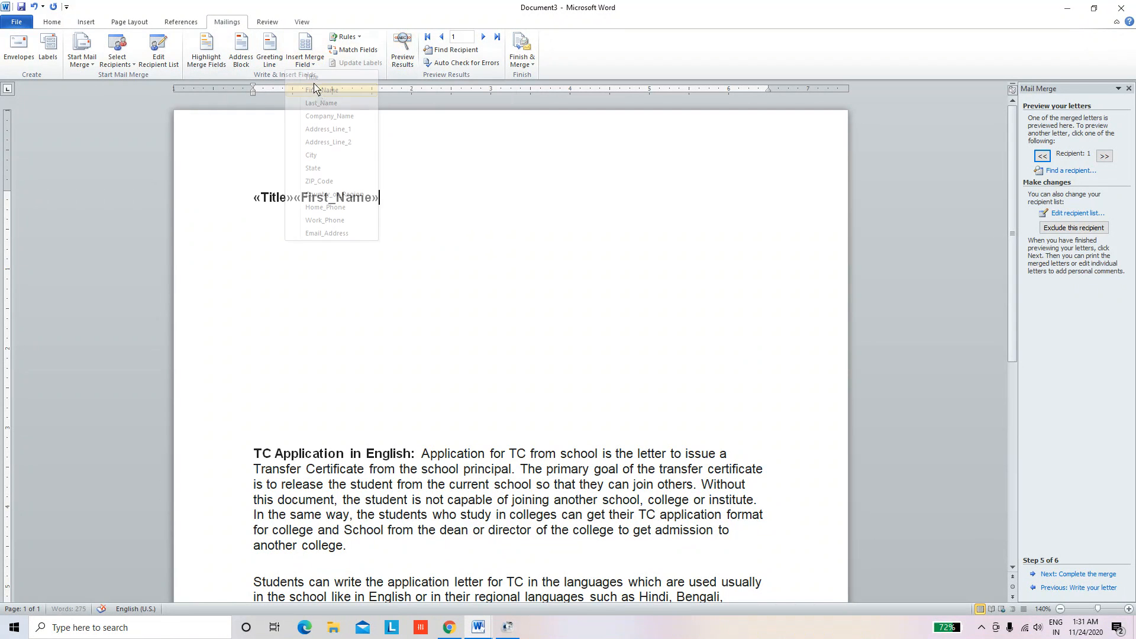
click(305, 59)
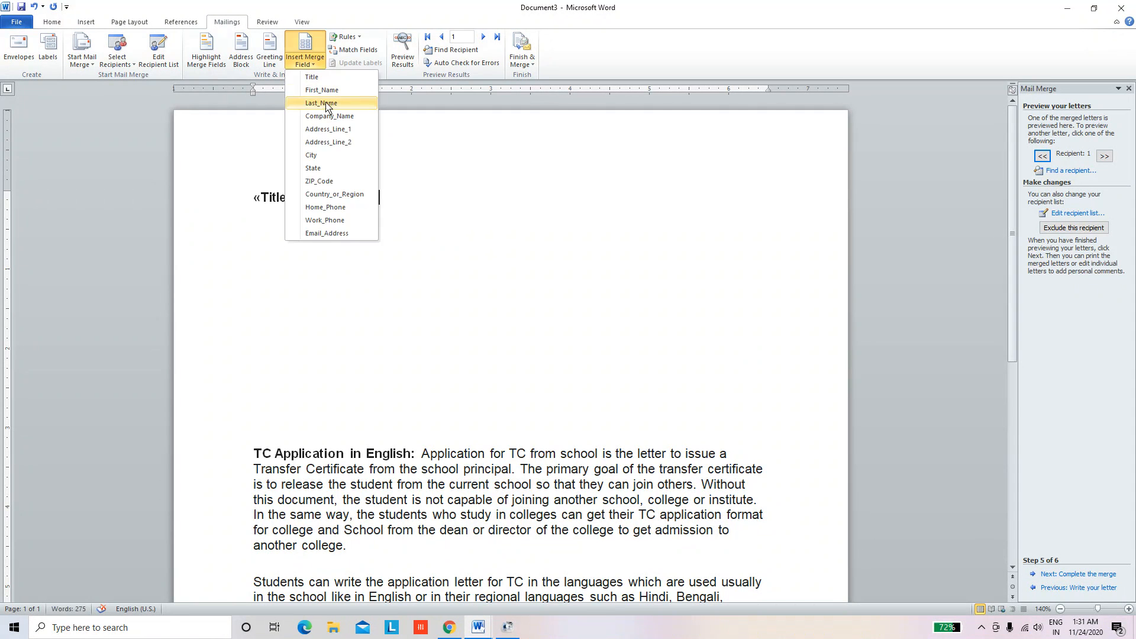
click(326, 104)
click(305, 59)
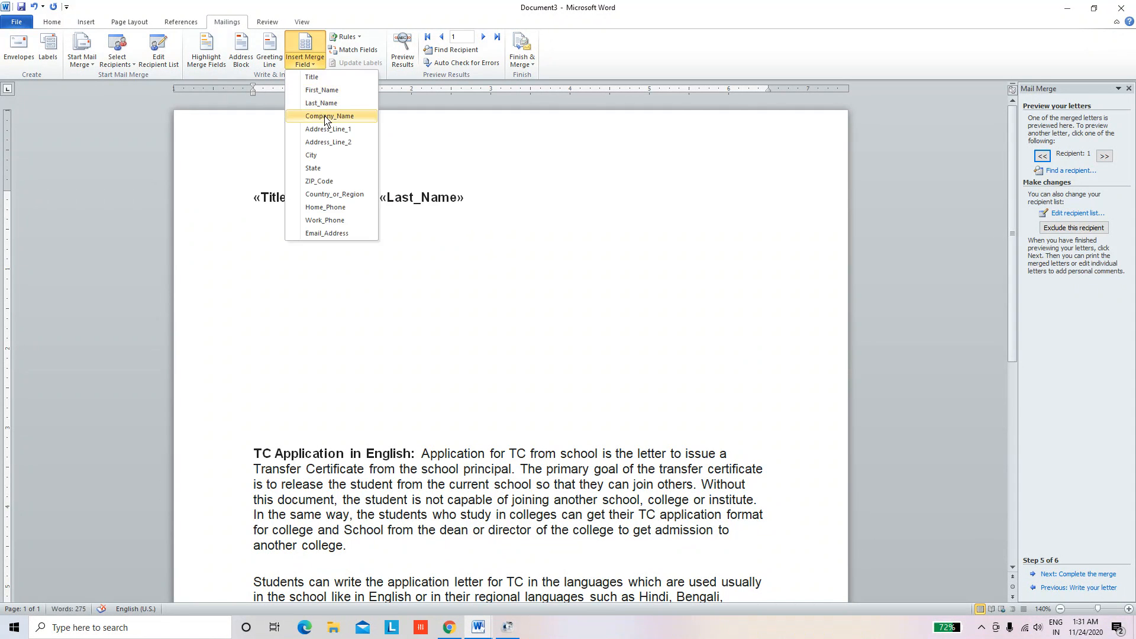
click(325, 115)
Add the Address_Line_1, Address_Line_2, City, State and ZIP_Code merge fields after them
click(305, 59)
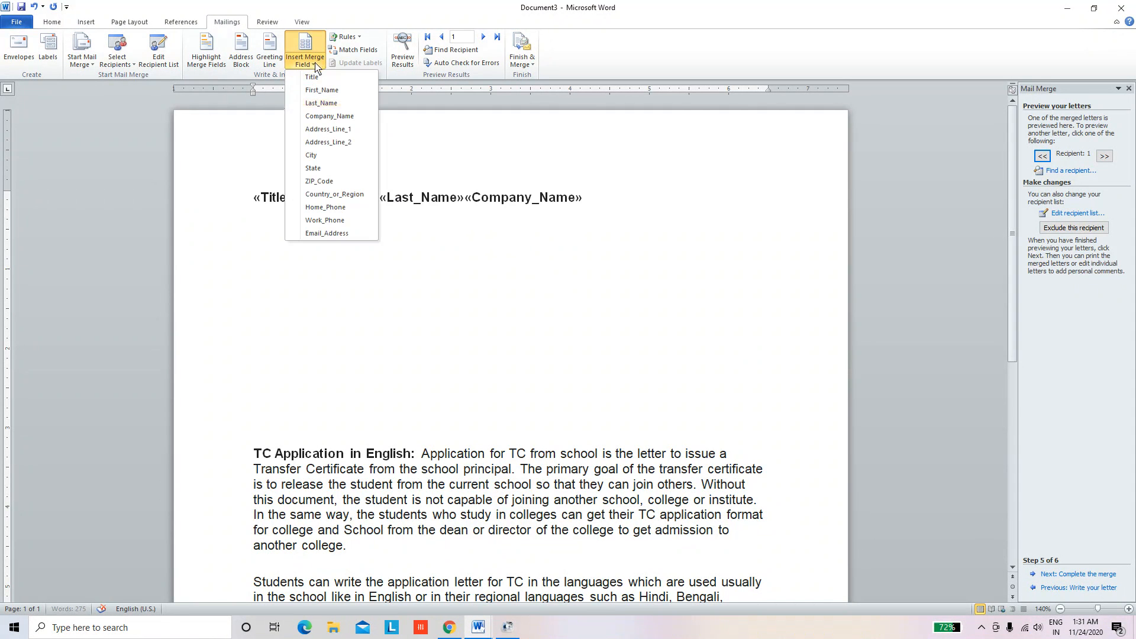
click(324, 130)
click(305, 59)
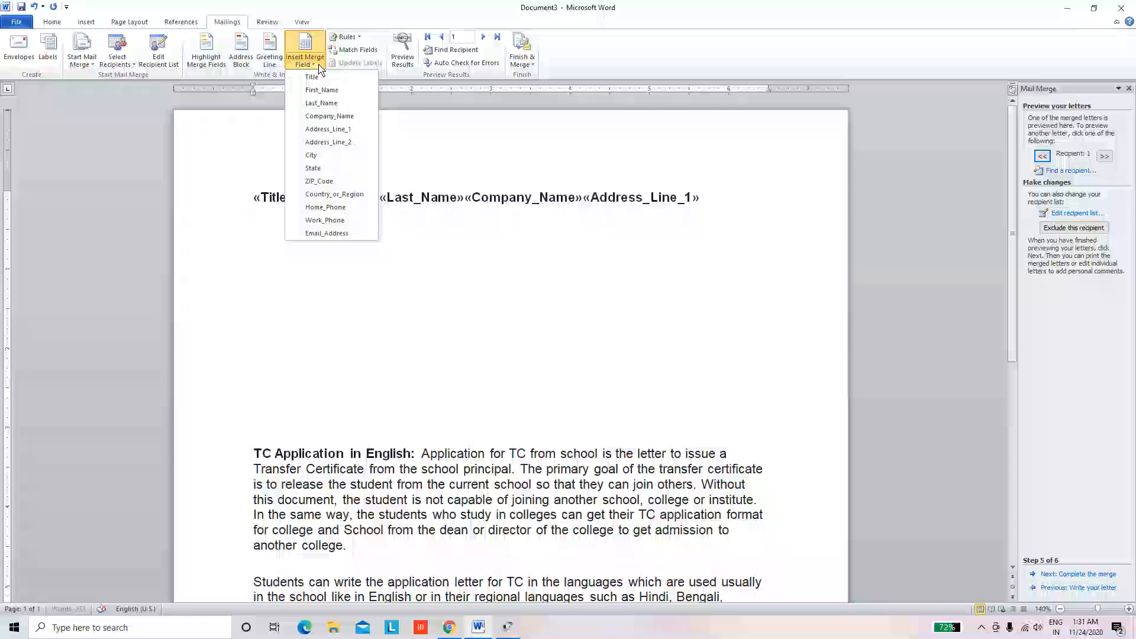
click(325, 142)
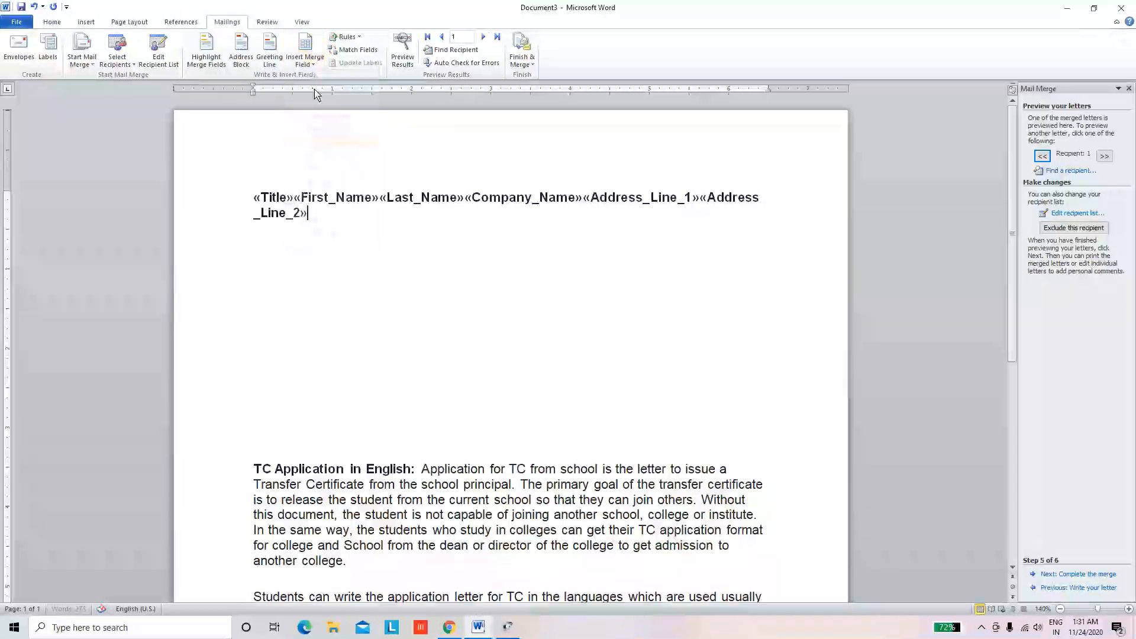
click(304, 59)
click(312, 155)
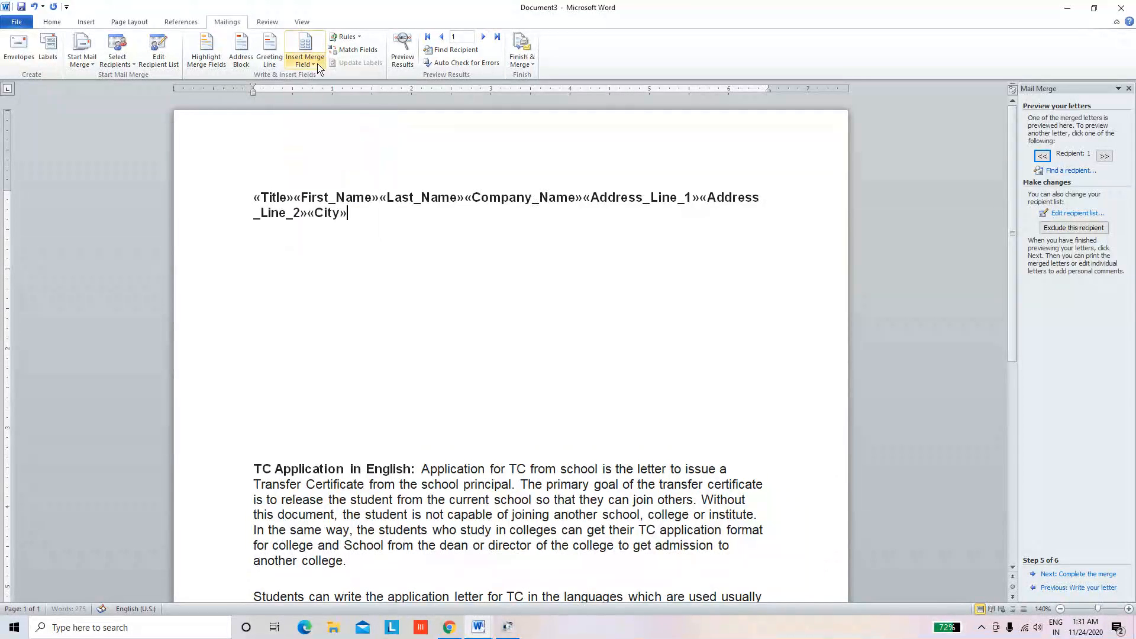
click(313, 60)
click(319, 168)
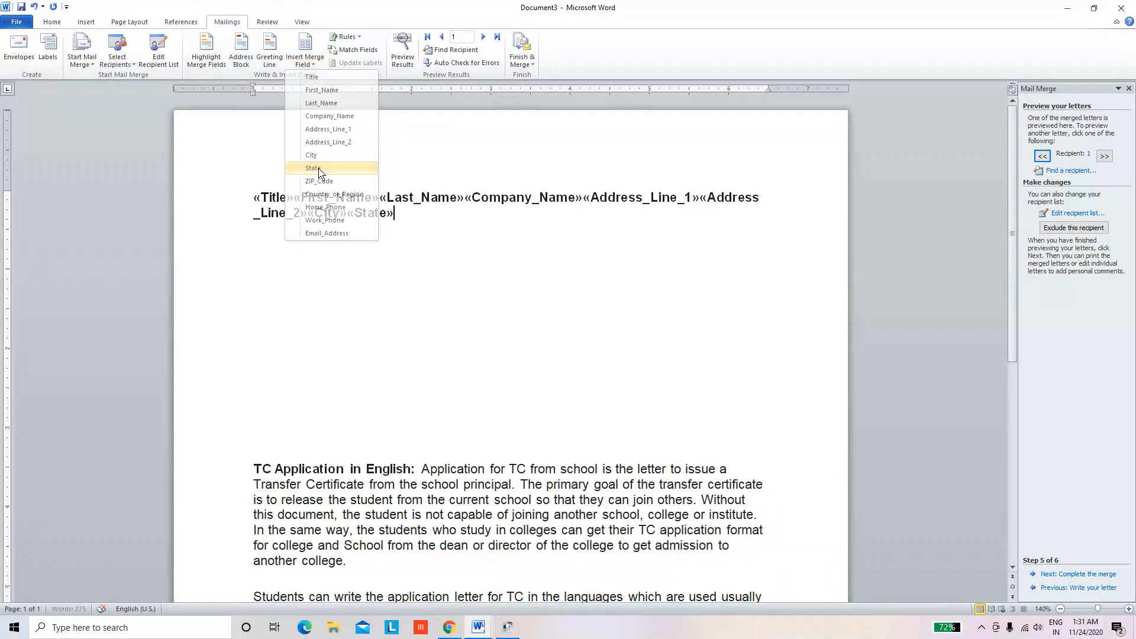
click(313, 63)
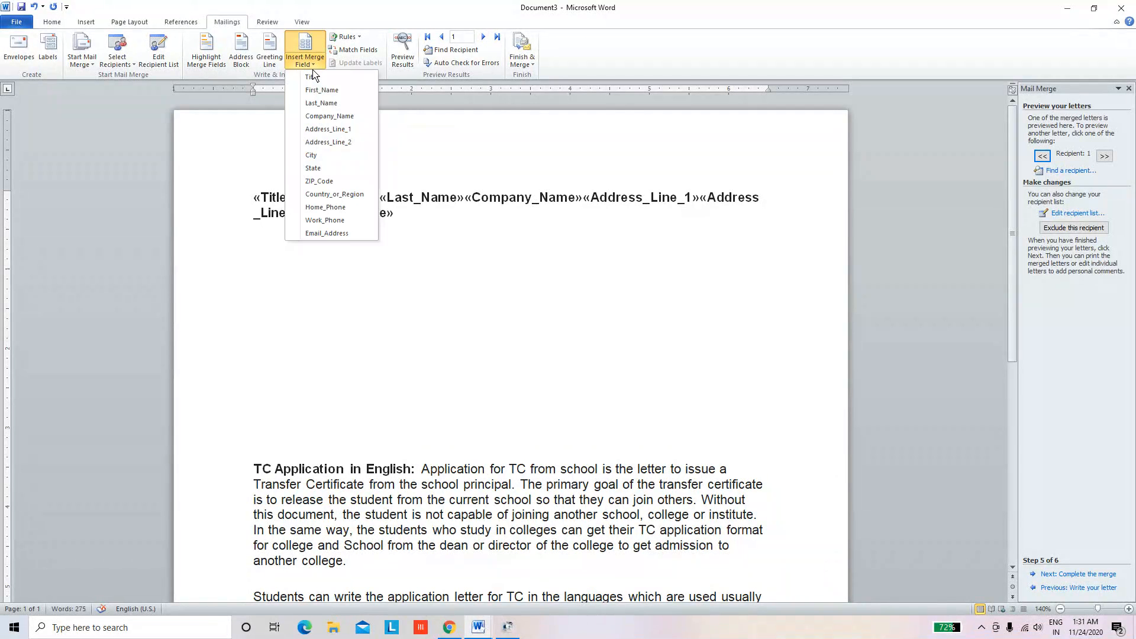
click(325, 181)
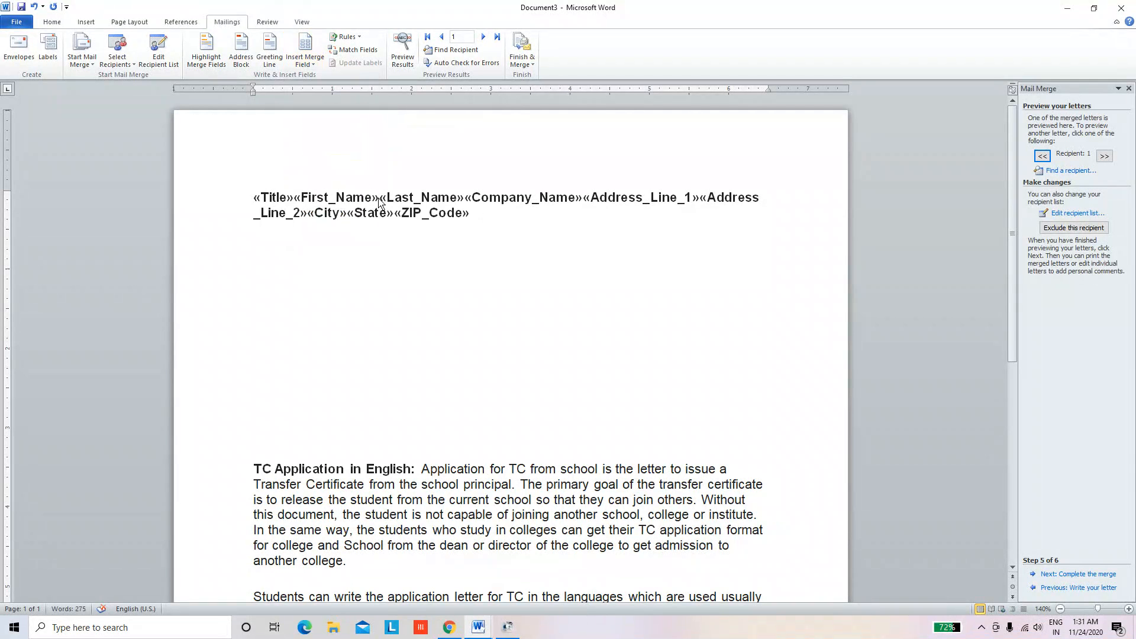
click(466, 203)
Break the address so Company_Name, Address_Line_1, City with State, and ZIP_Code start new lines
key(Return)
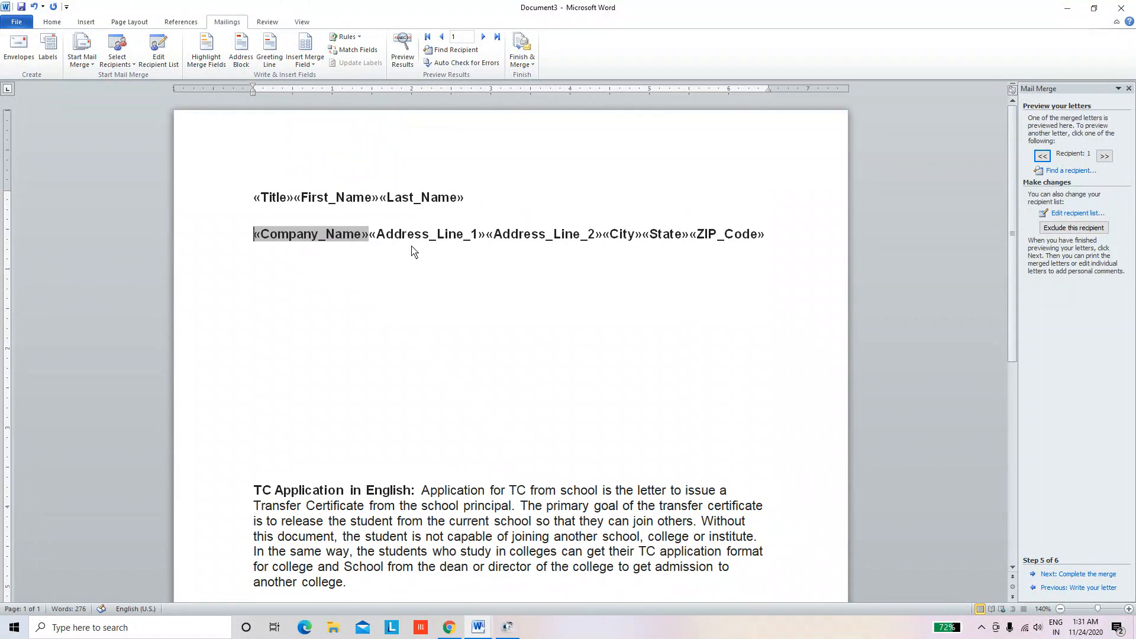
click(372, 237)
key(Return)
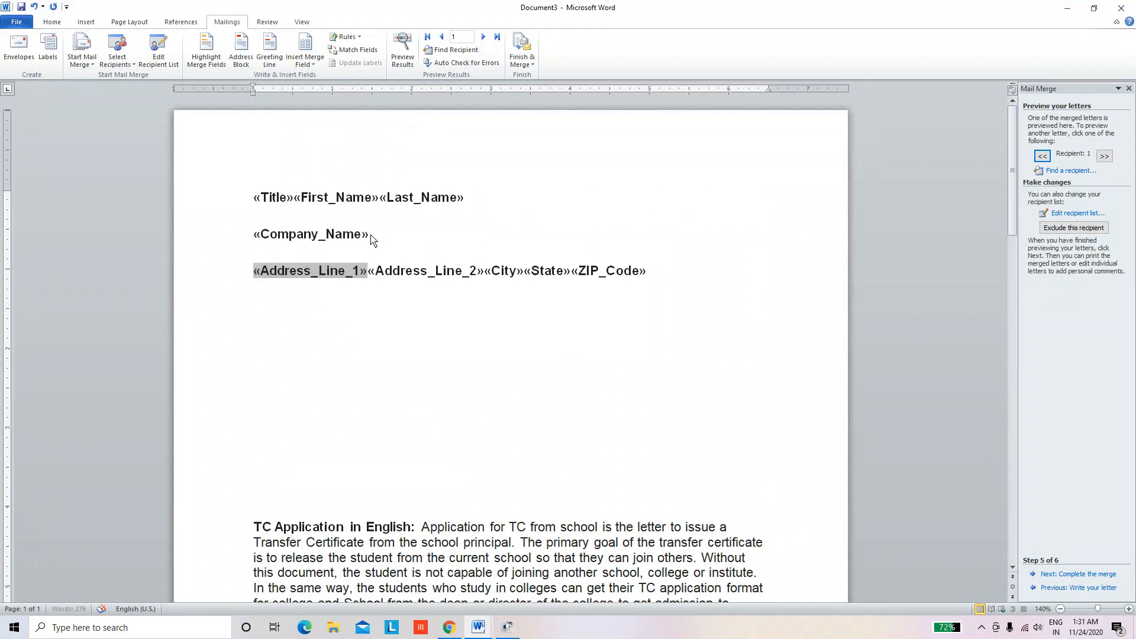
click(367, 272)
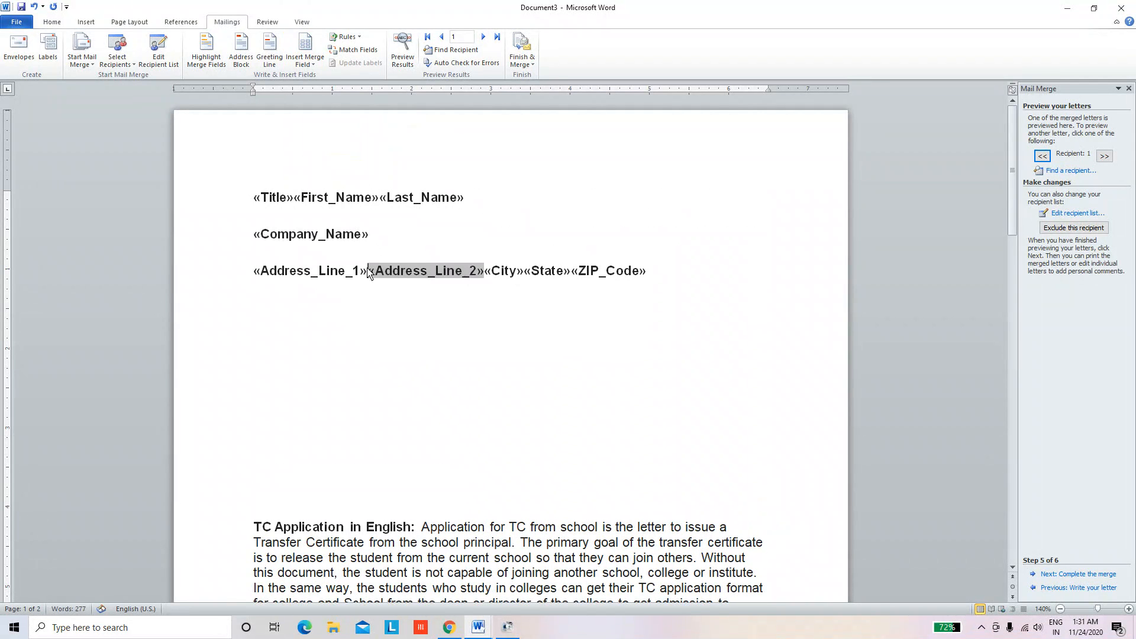
click(485, 274)
key(Return)
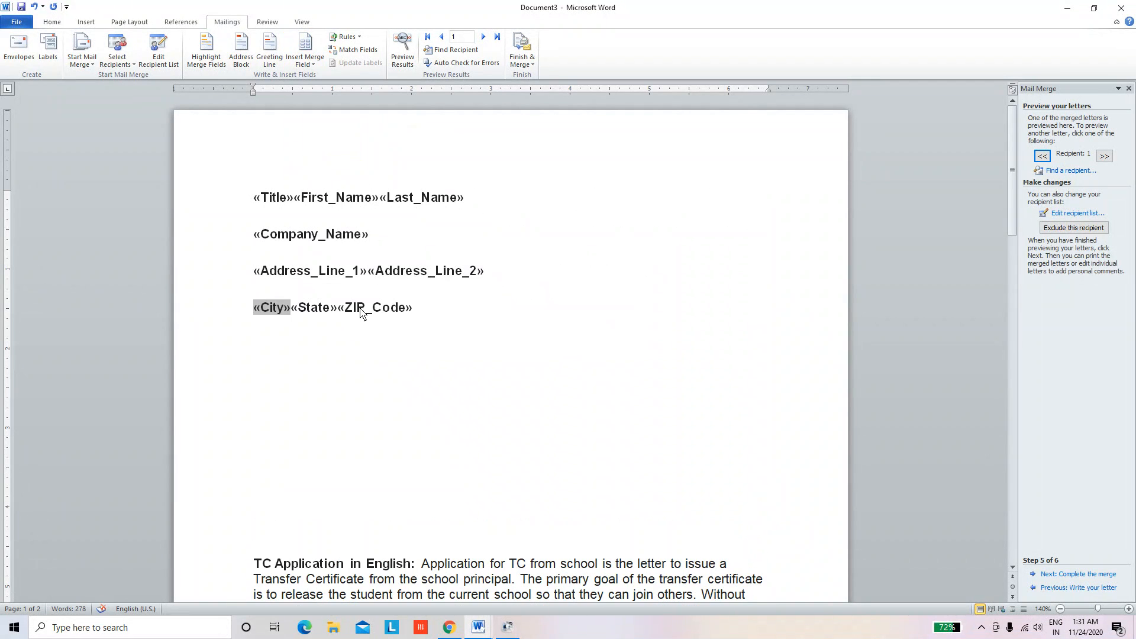
click(338, 314)
key(Return)
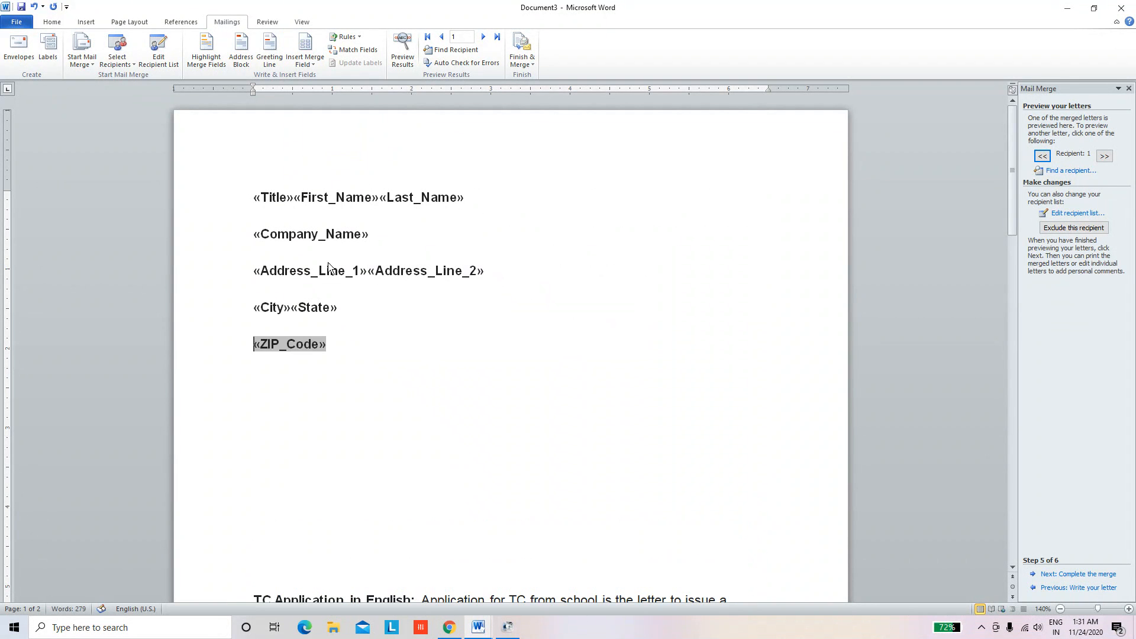
Add a 'To' line above the address block and remove blank lines before the body
click(257, 181)
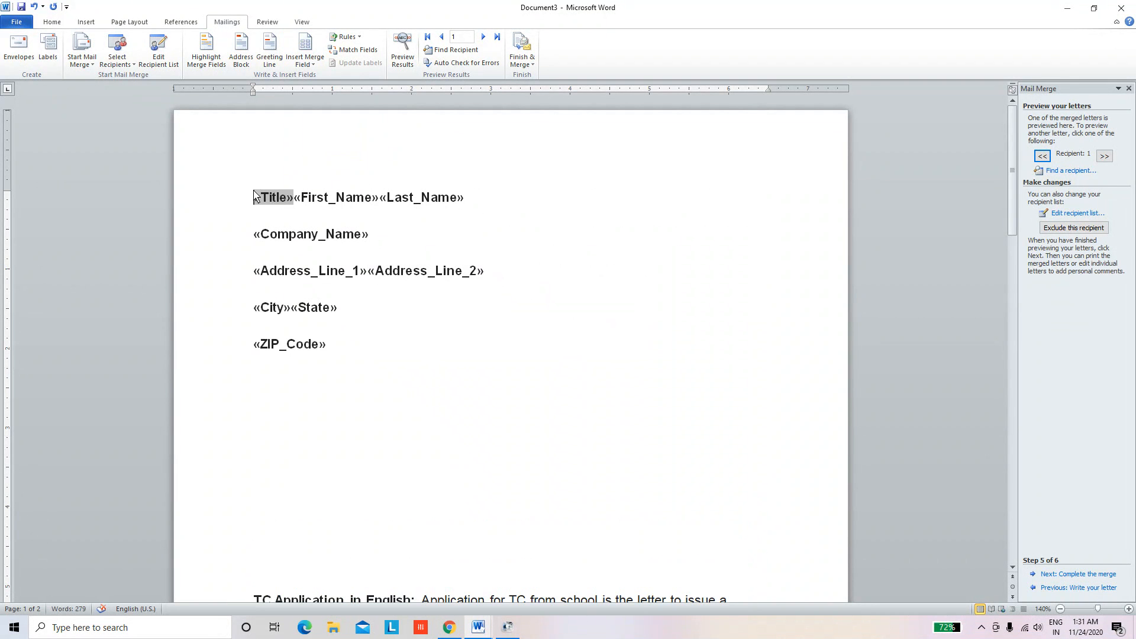
key(Return)
click(264, 191)
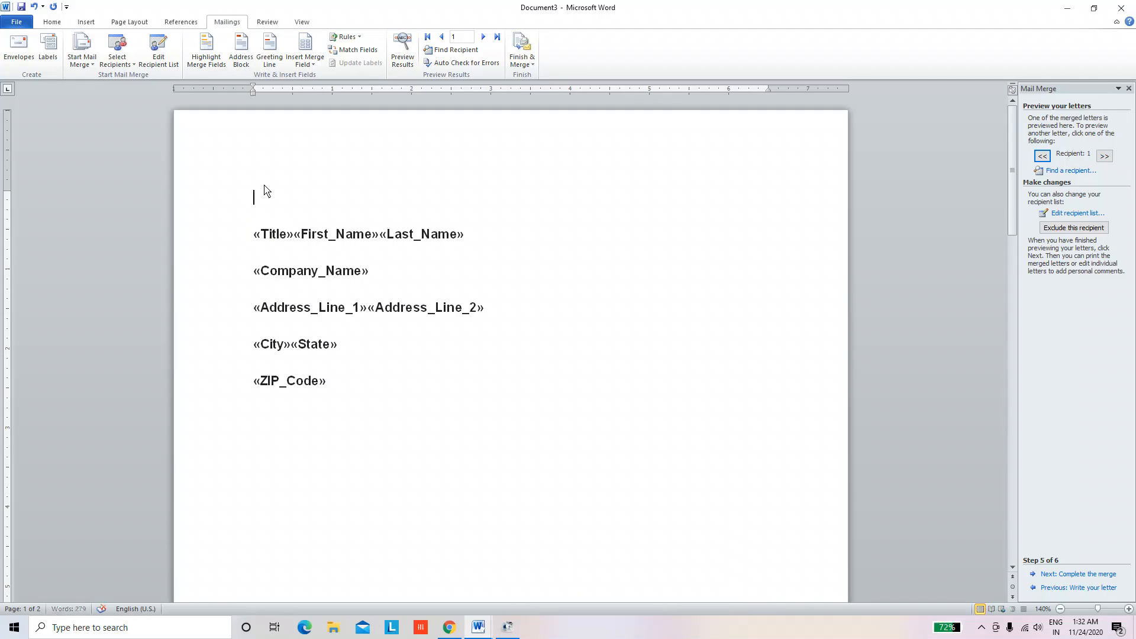
text(To)
scroll(287, 267, down, 4)
click(290, 317)
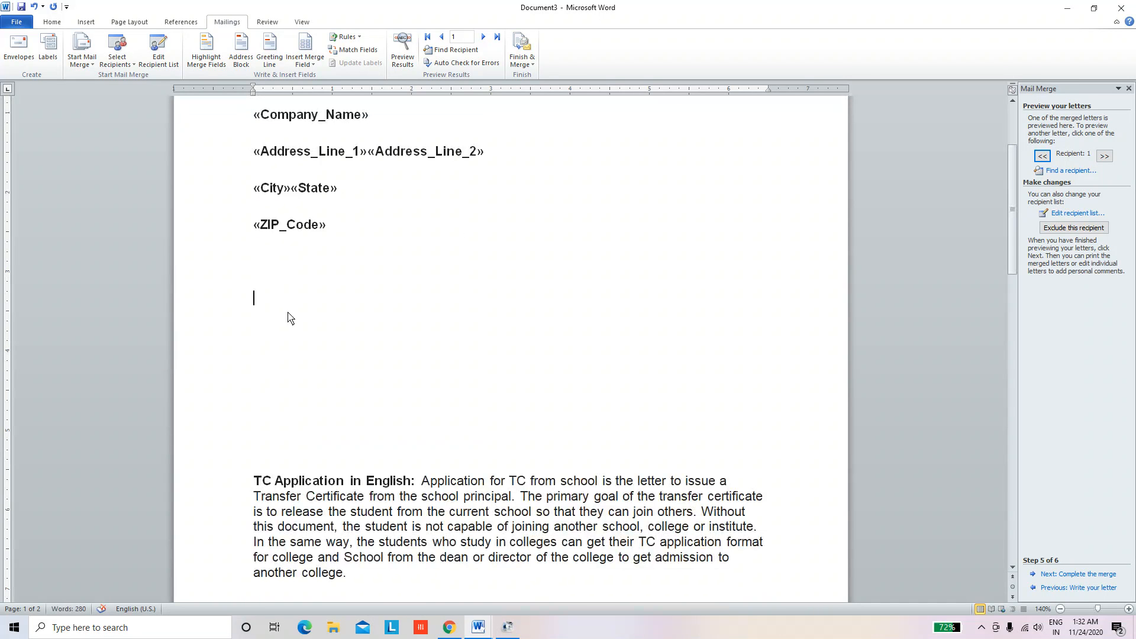
key(Delete)
key(Delete)
key(Delete)
key(Delete)
key(Delete)
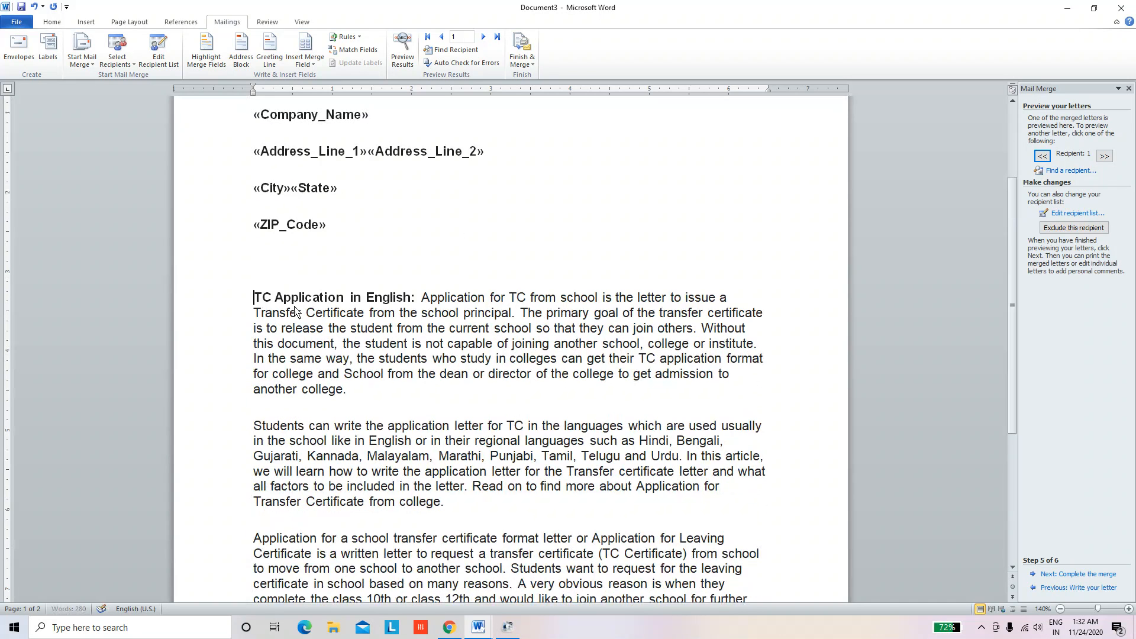
Indent the first line of the TC paragraph with a tab, removing a stray backtick
key(Tab)
text(`)
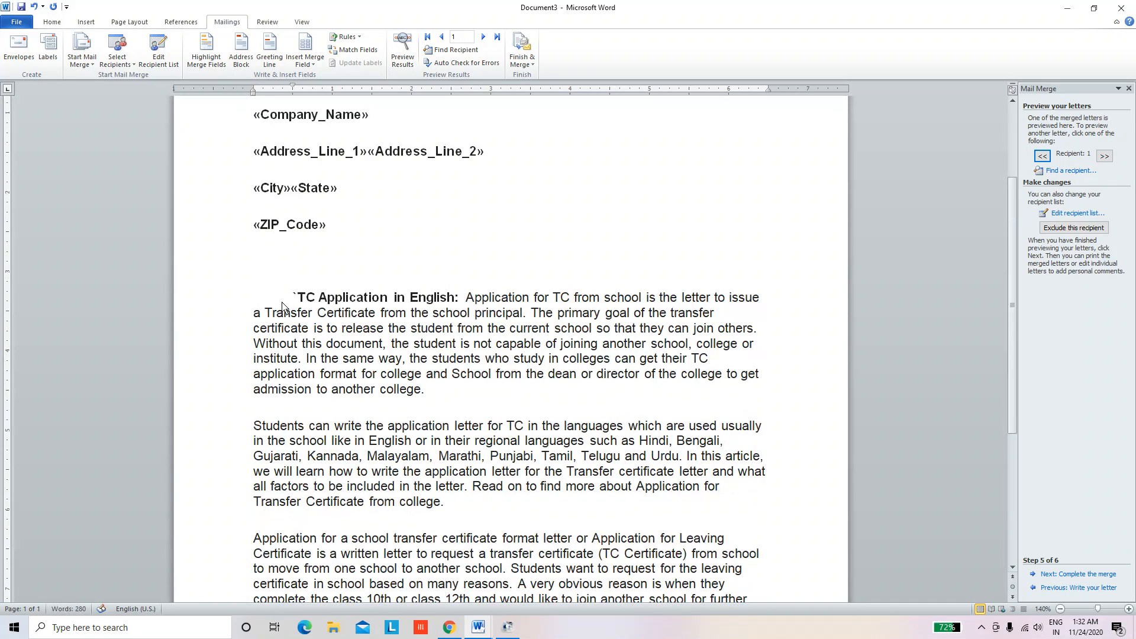
key(BackSpace)
scroll(293, 299, down, 6)
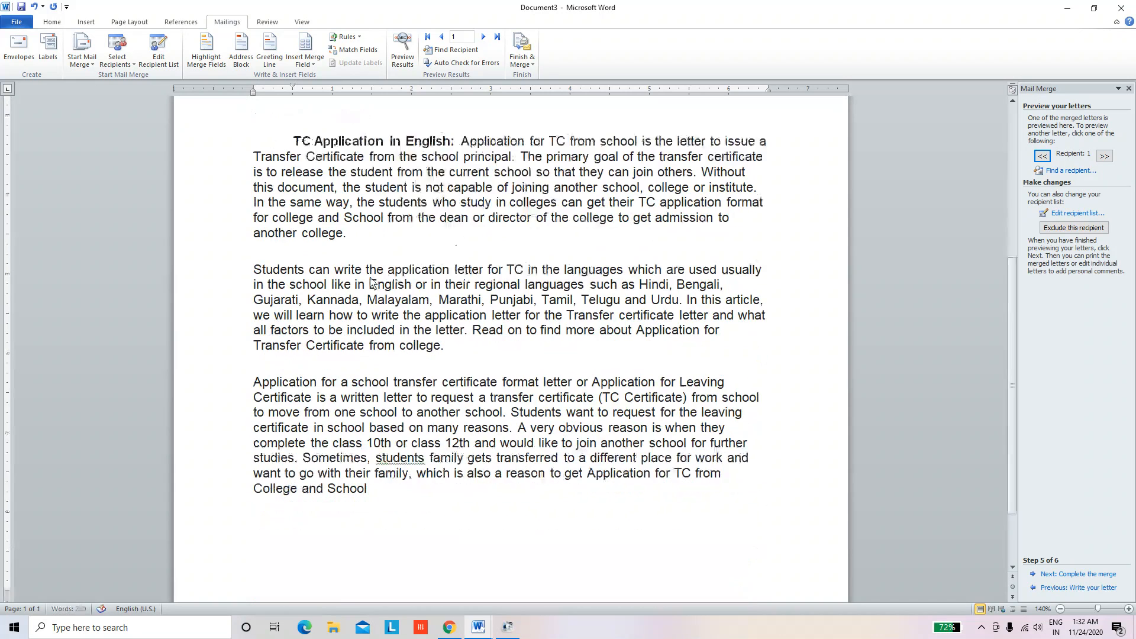
scroll(457, 406, up, 10)
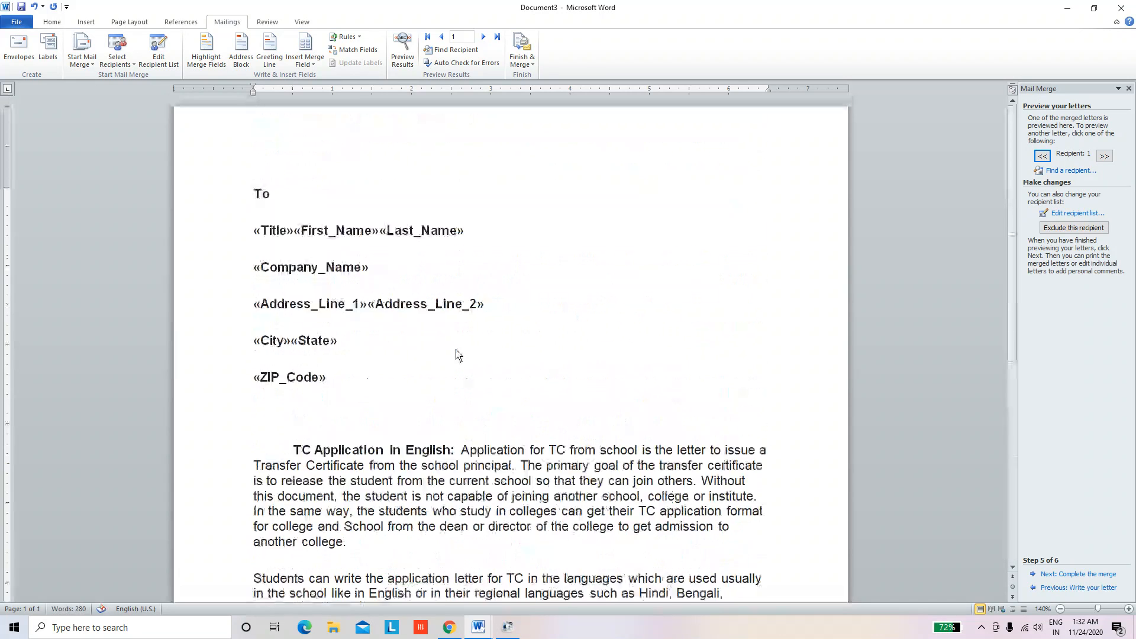
scroll(459, 355, down, 10)
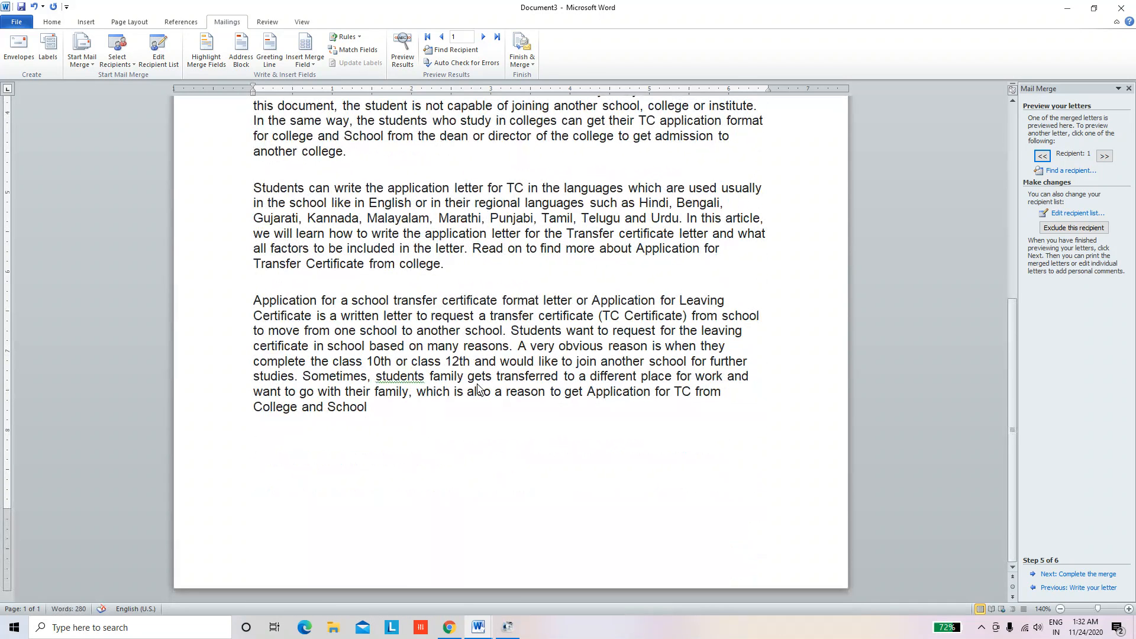
Type the 'Principal' sign-off below the body, tab it right, and correct its misspelling
text(Pricipal)
key(Return)
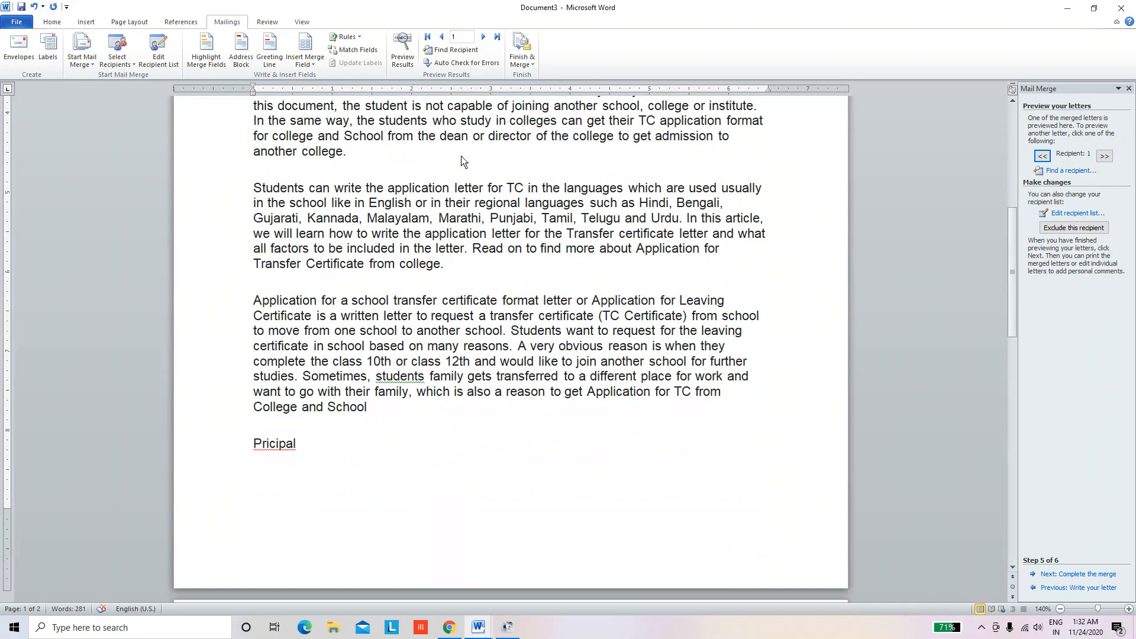
click(251, 445)
key(Tab)
key(Tab)
key(Tab)
key(Tab)
key(Tab)
key(Tab)
key(Tab)
key(Tab)
key(Tab)
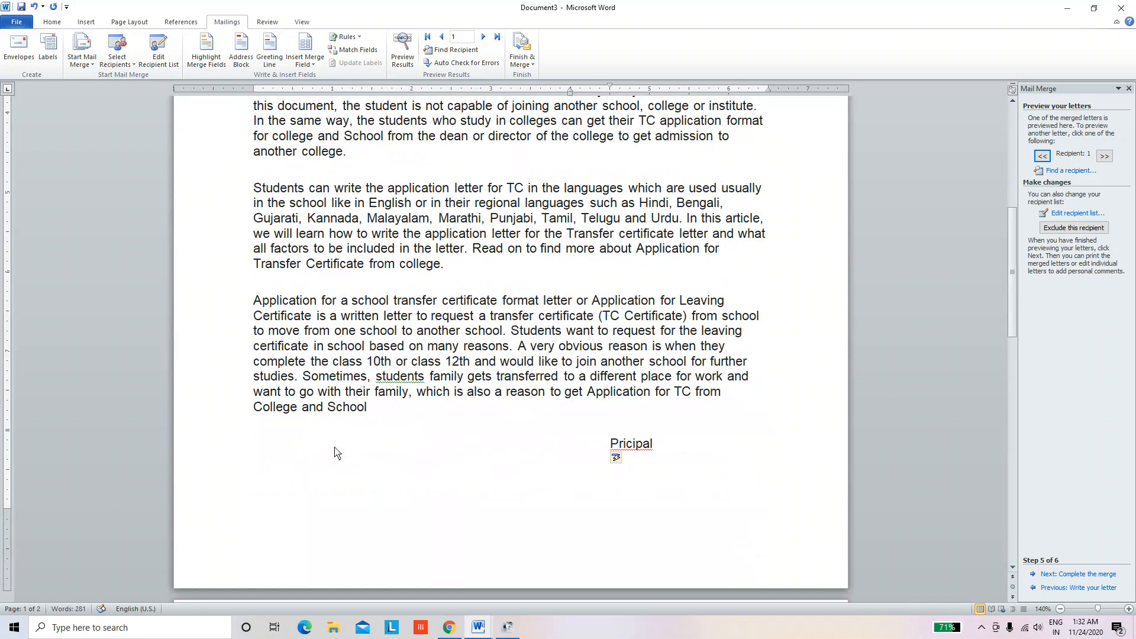
click(661, 451)
key(BackSpace)
key(BackSpace)
key(BackSpace)
text(n)
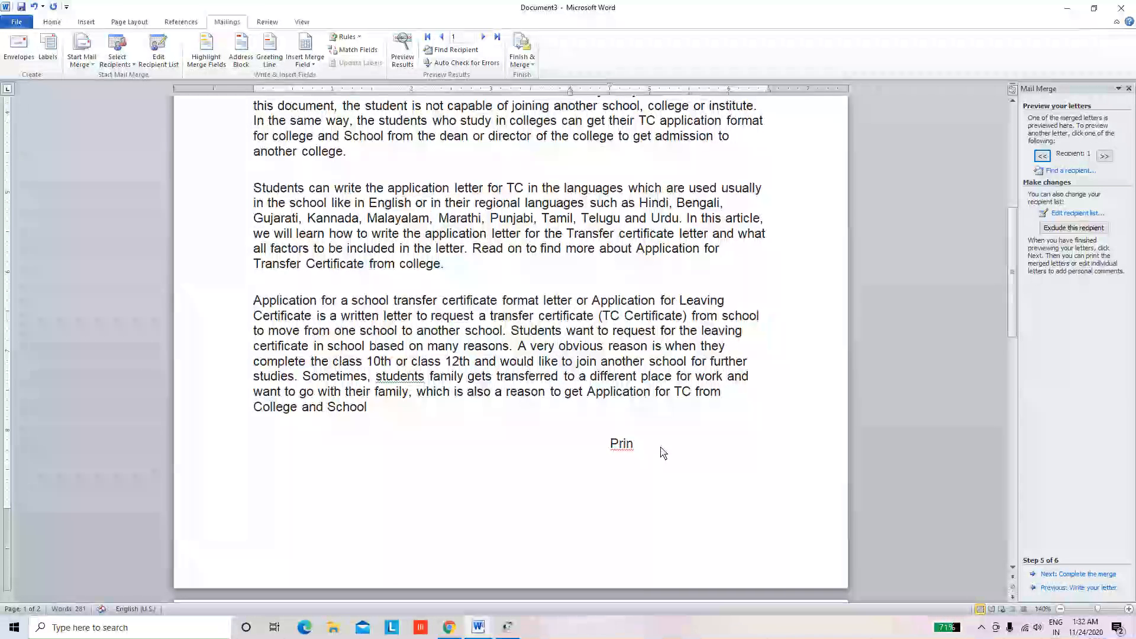
text(cipal)
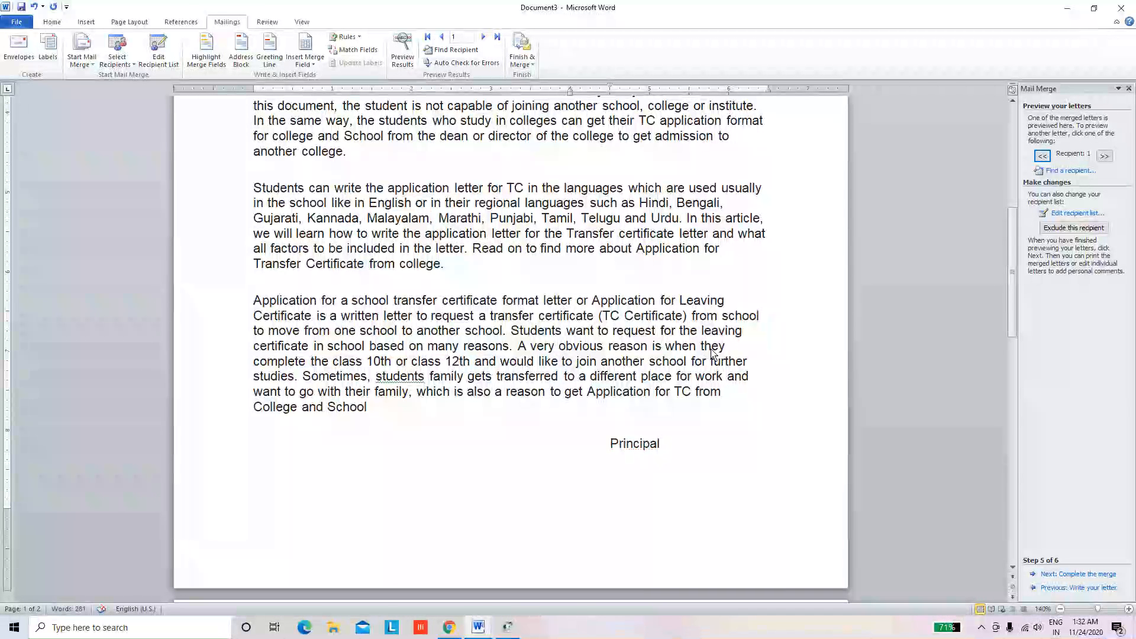
Move Principal down one line and further right with a tab
click(608, 444)
key(Return)
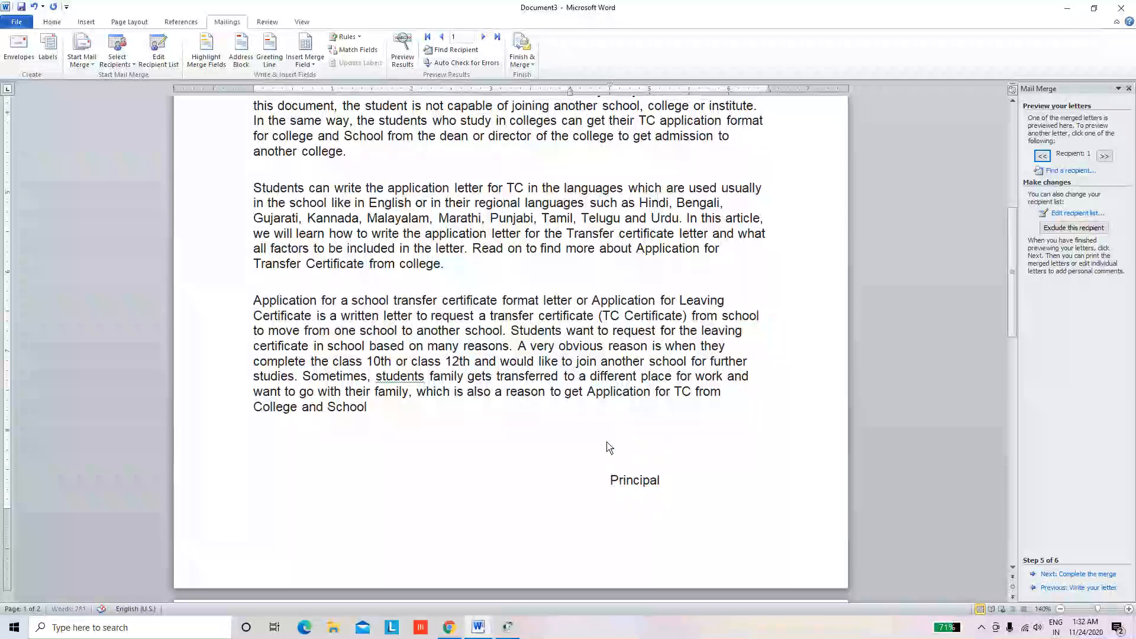
key(Tab)
key(Tab)
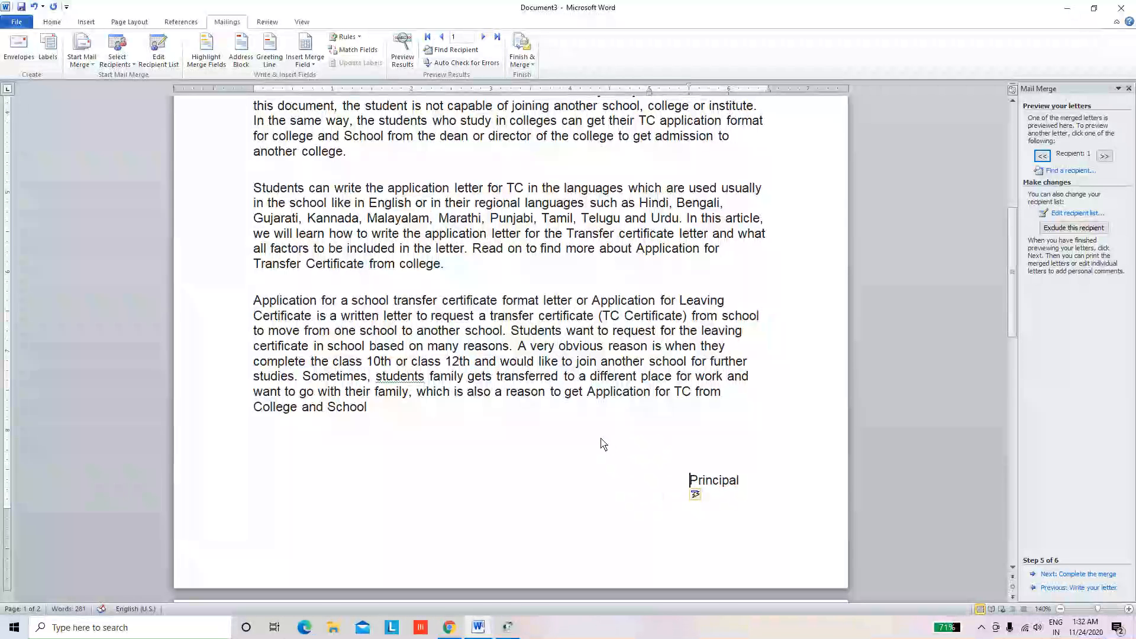
scroll(444, 452, down, 2)
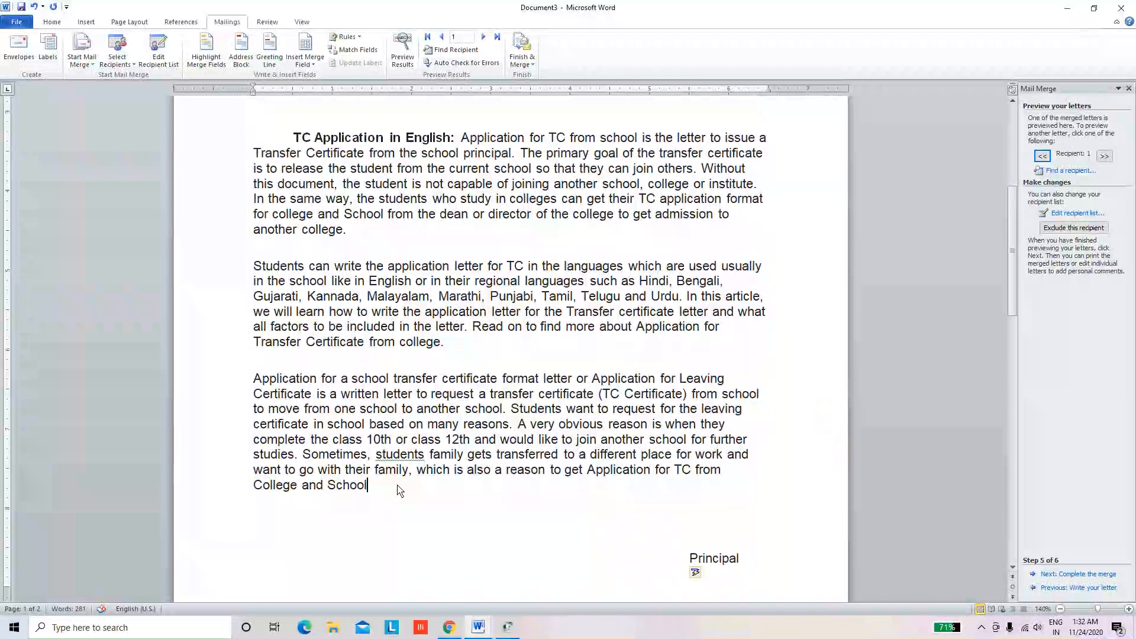
drag(400, 491, 295, 146)
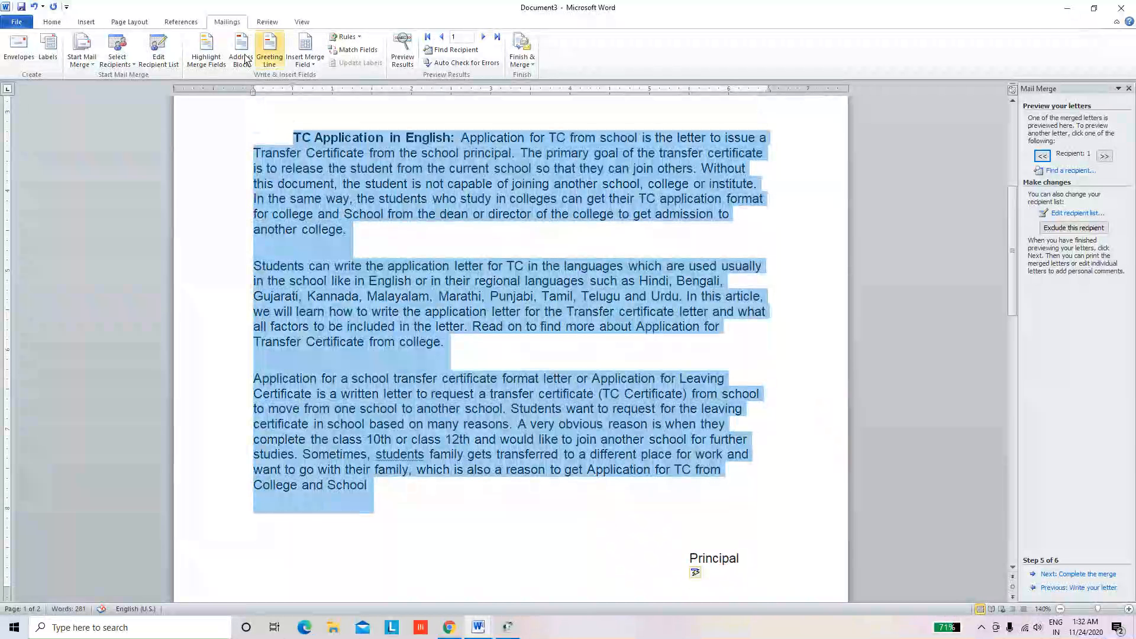
Justify the three body paragraphs and turn on Preview Results to show recipient 1's details
click(52, 21)
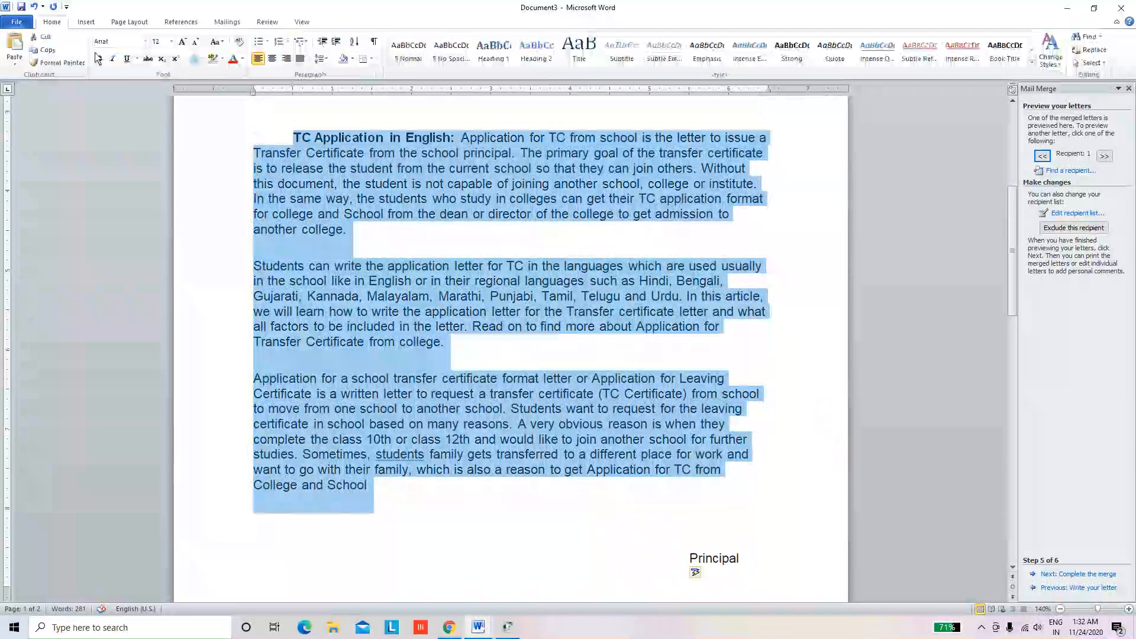
click(300, 58)
click(228, 22)
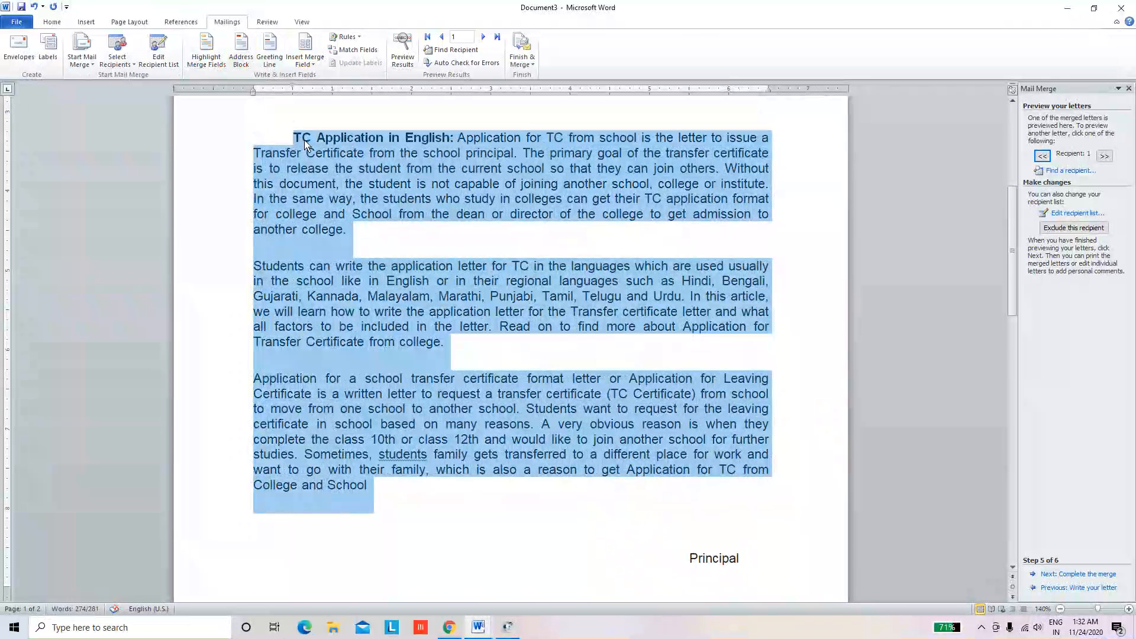
scroll(316, 69, up, 3)
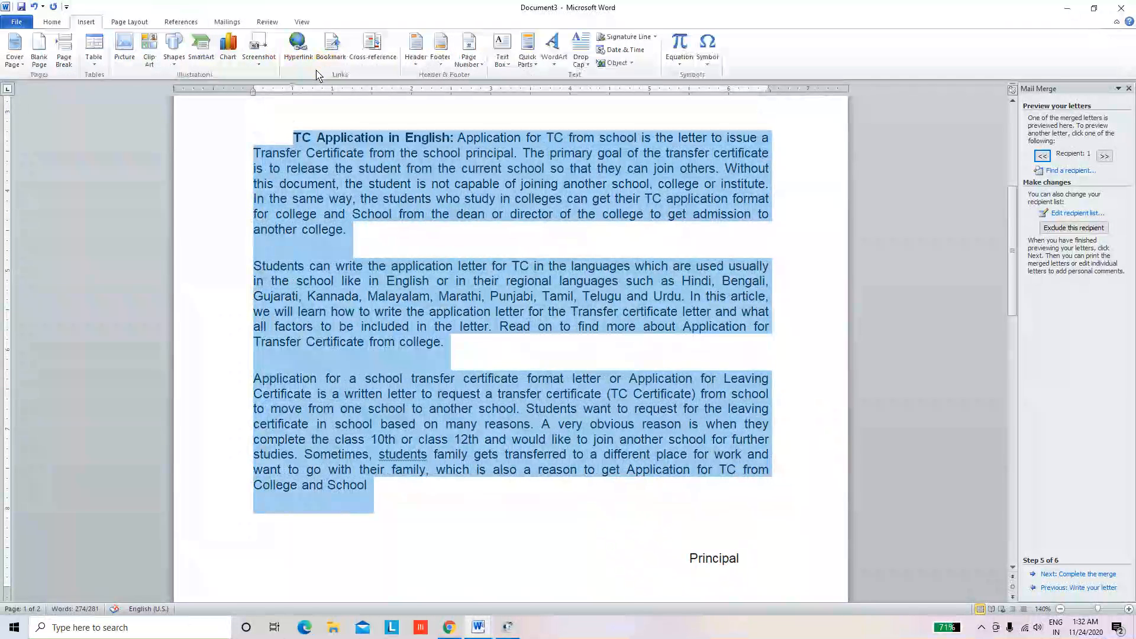
click(237, 23)
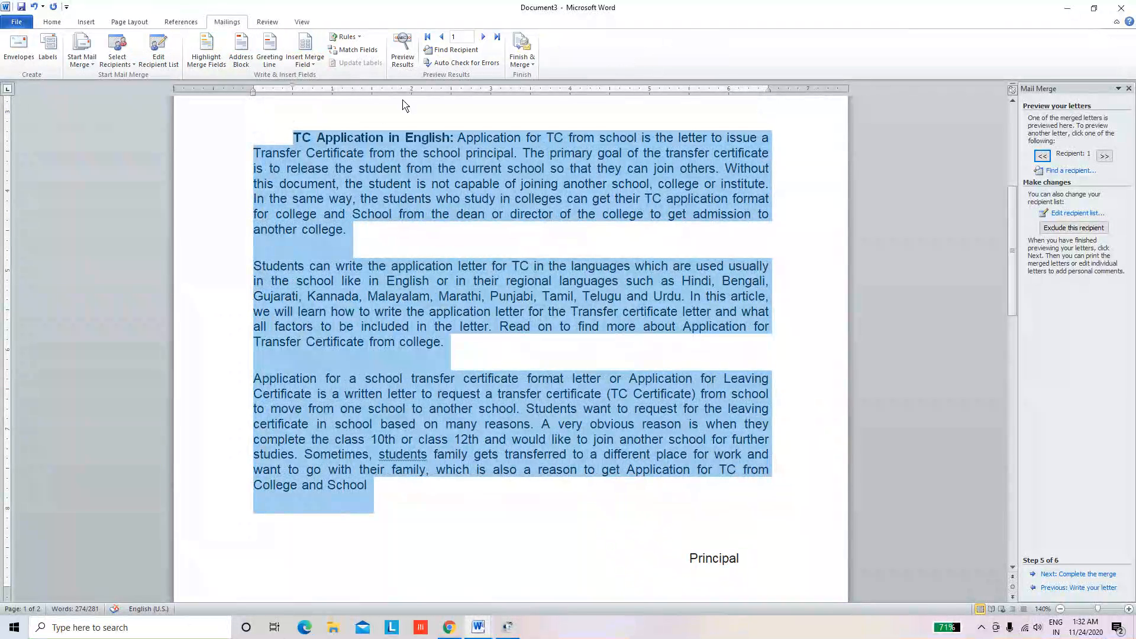
drag(1010, 242, 1025, 152)
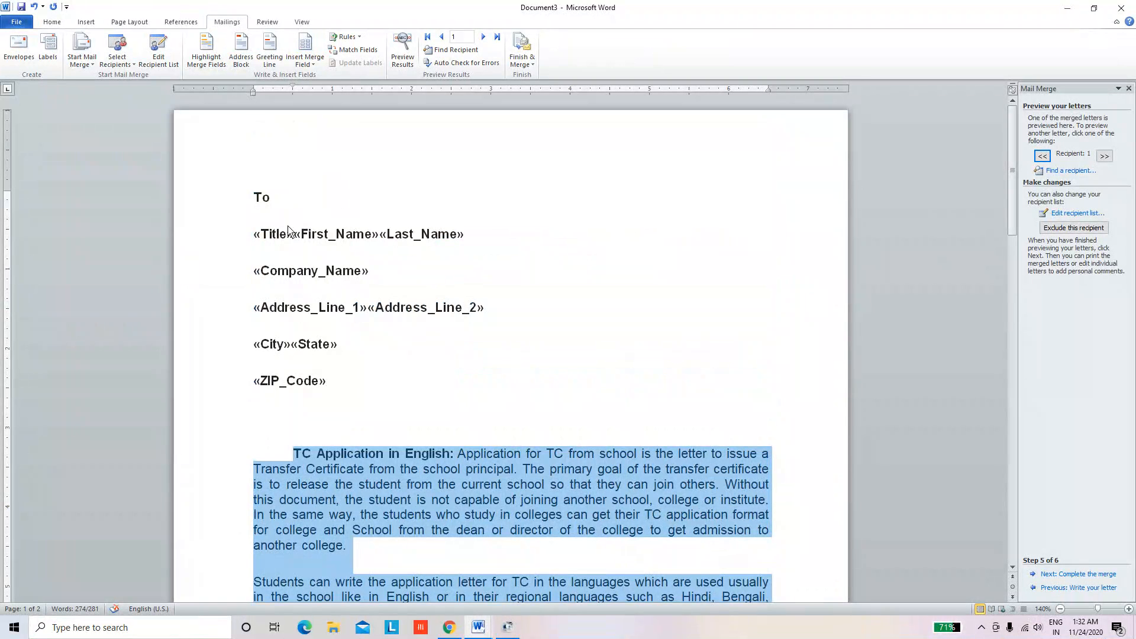
click(410, 58)
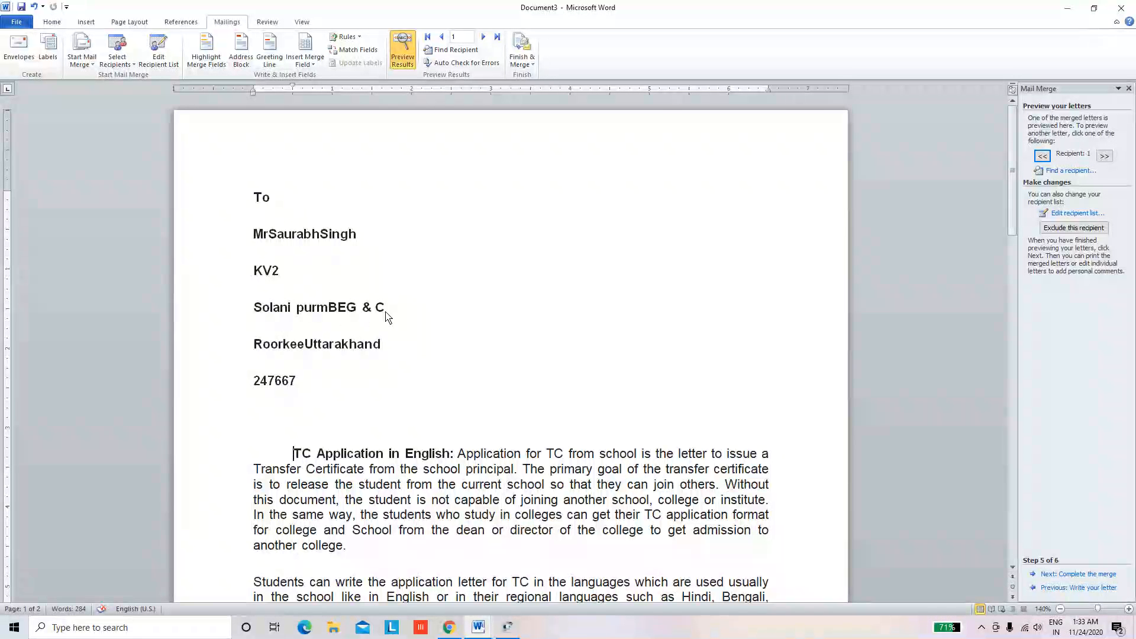
Delete the empty trailing page after Principal, then glance at Finish & Merge without choosing anything
scroll(341, 312, down, 9)
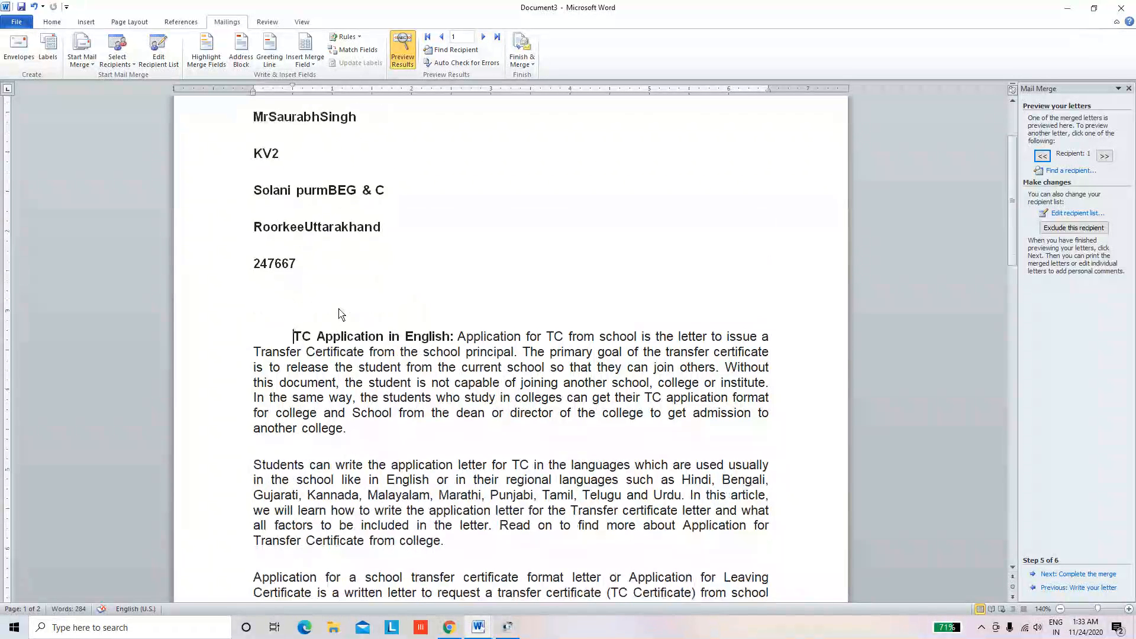
click(761, 393)
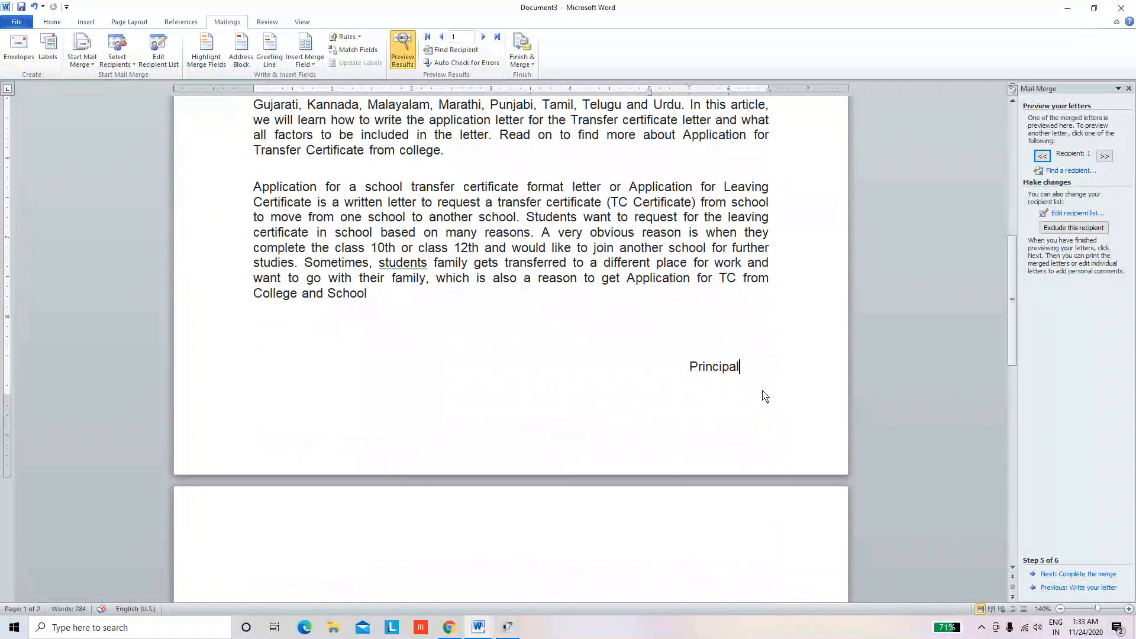
key(Delete)
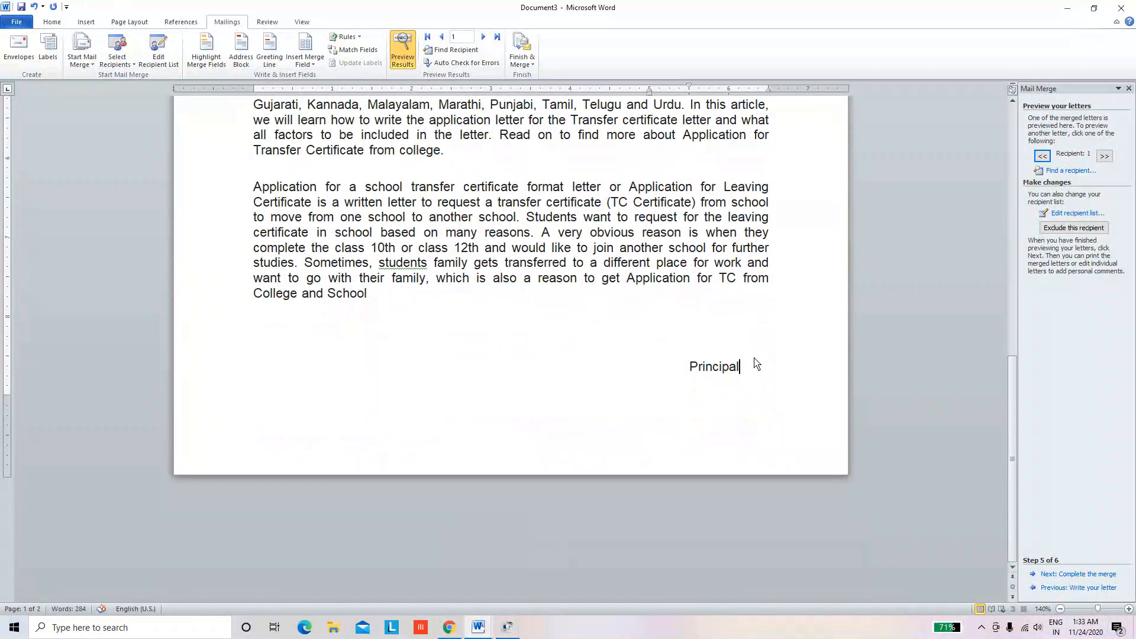
scroll(662, 305, up, 8)
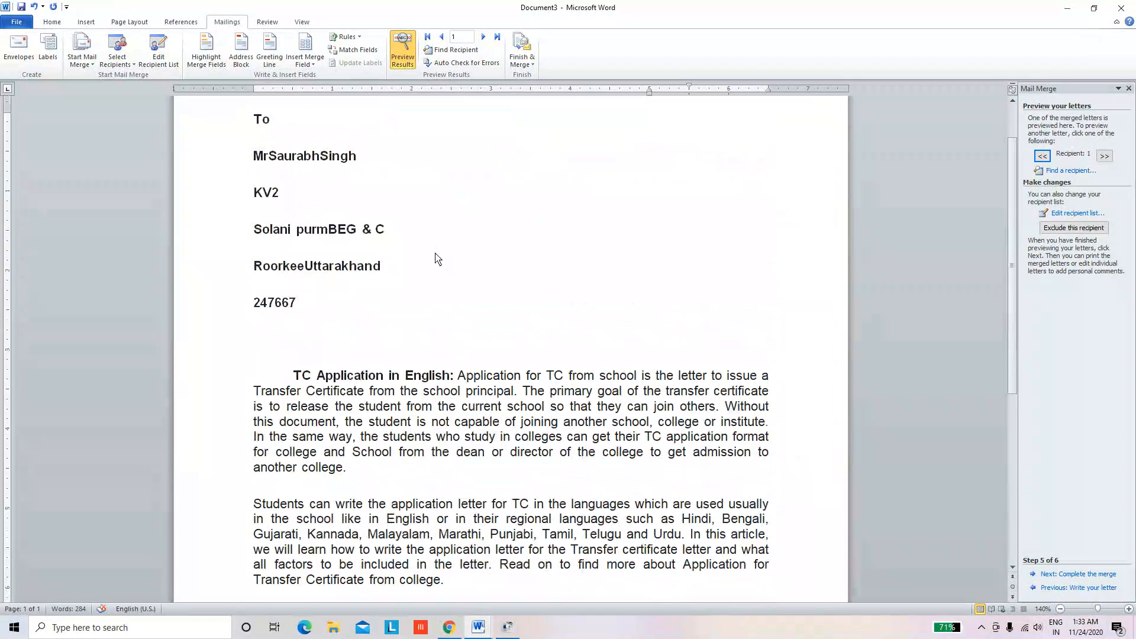
click(528, 65)
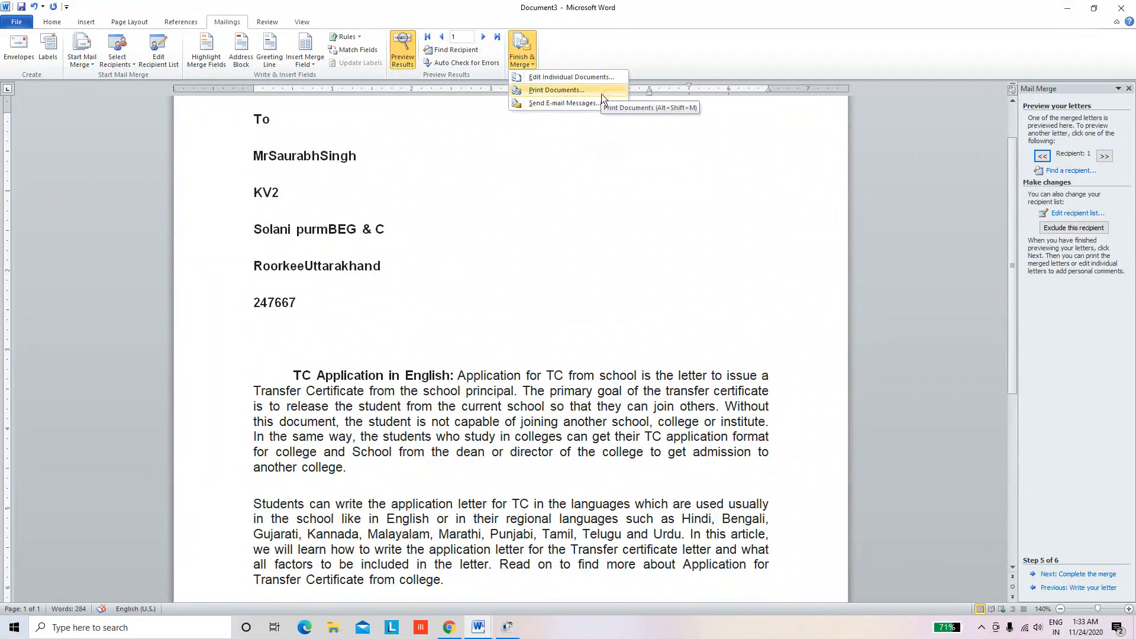
click(507, 284)
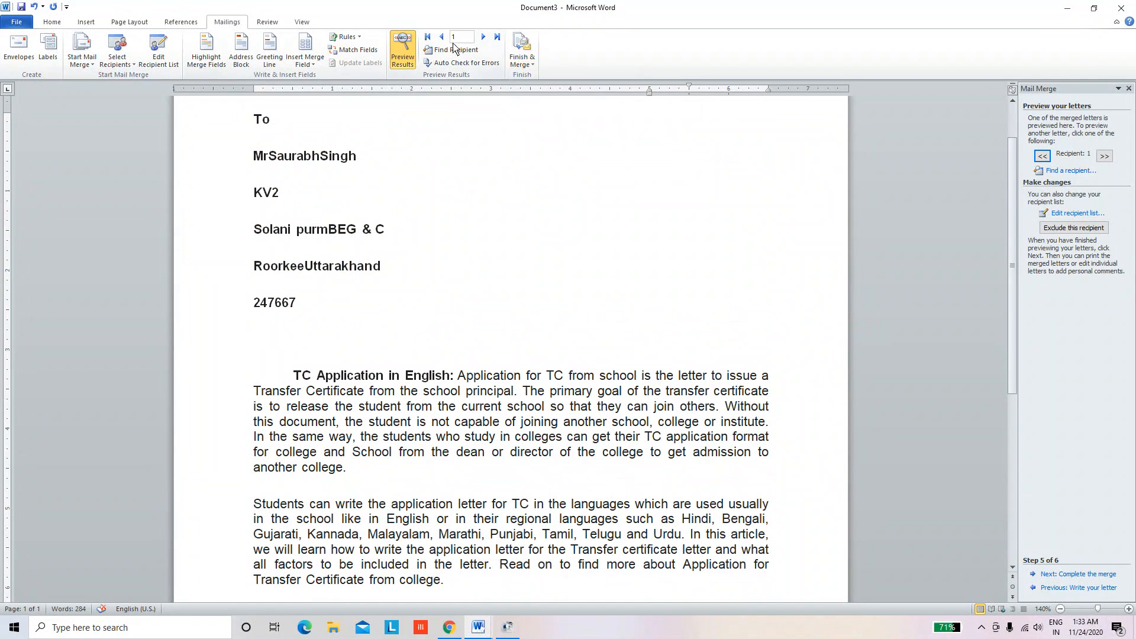
Preview recipients 2 and 3 with Next Record, checking the Finish & Merge options in between
click(484, 37)
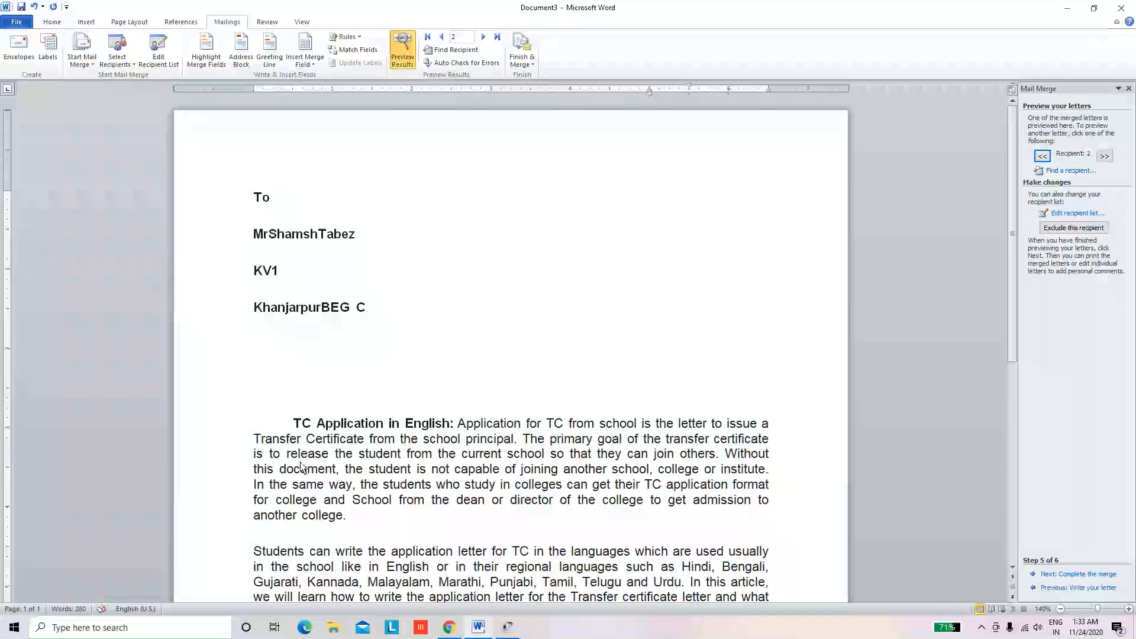
scroll(319, 469, down, 4)
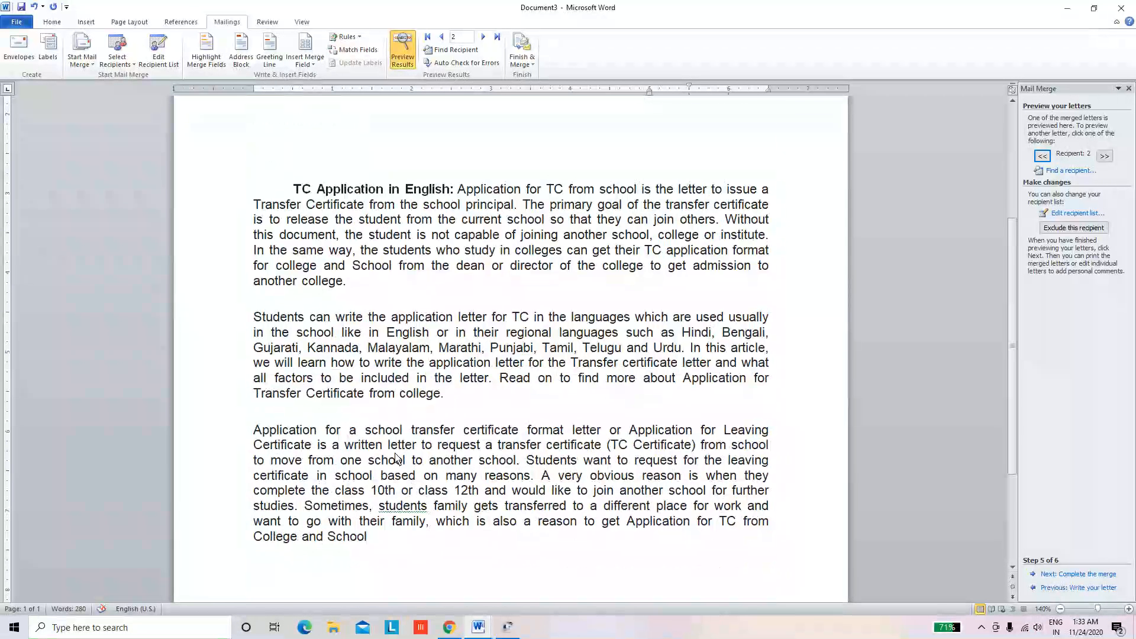
scroll(395, 458, down, 3)
scroll(388, 435, up, 7)
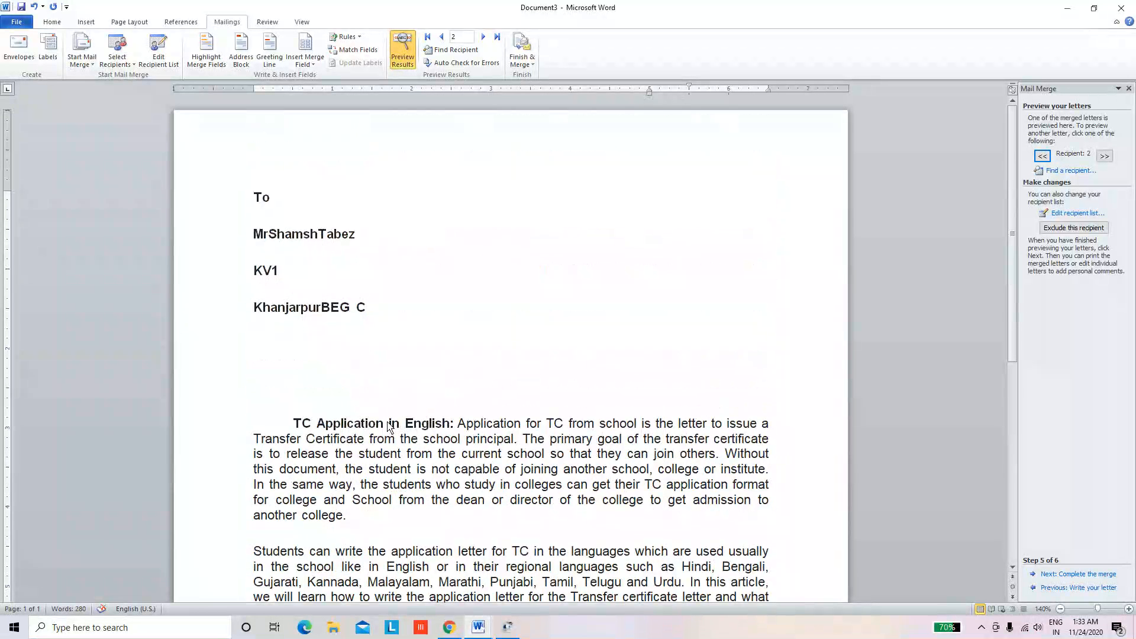
scroll(530, 508, down, 3)
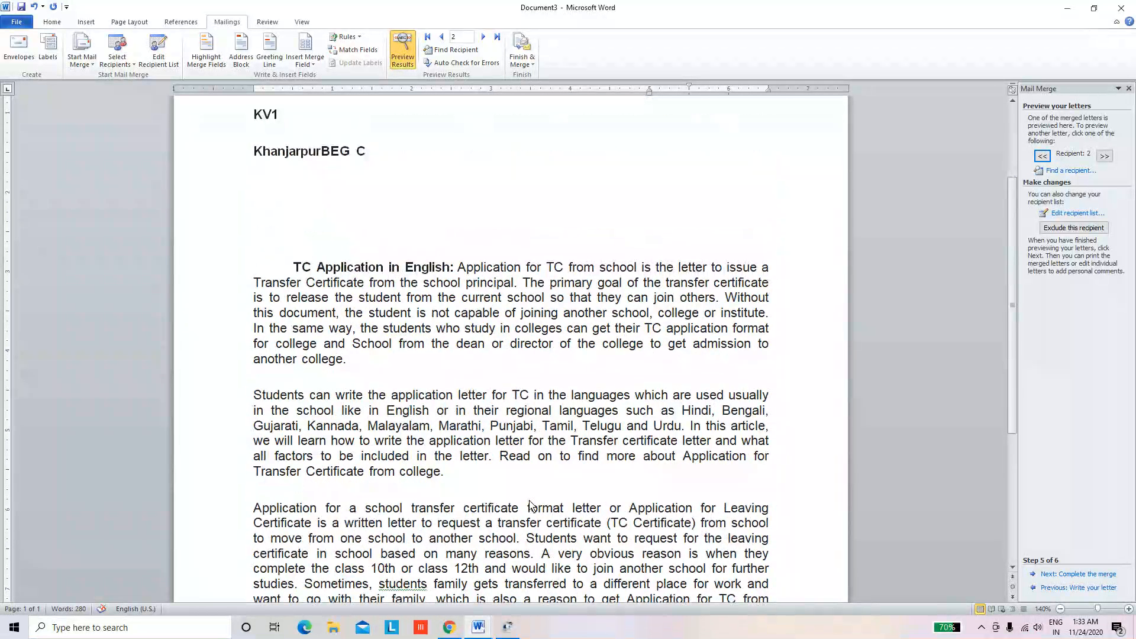
click(531, 64)
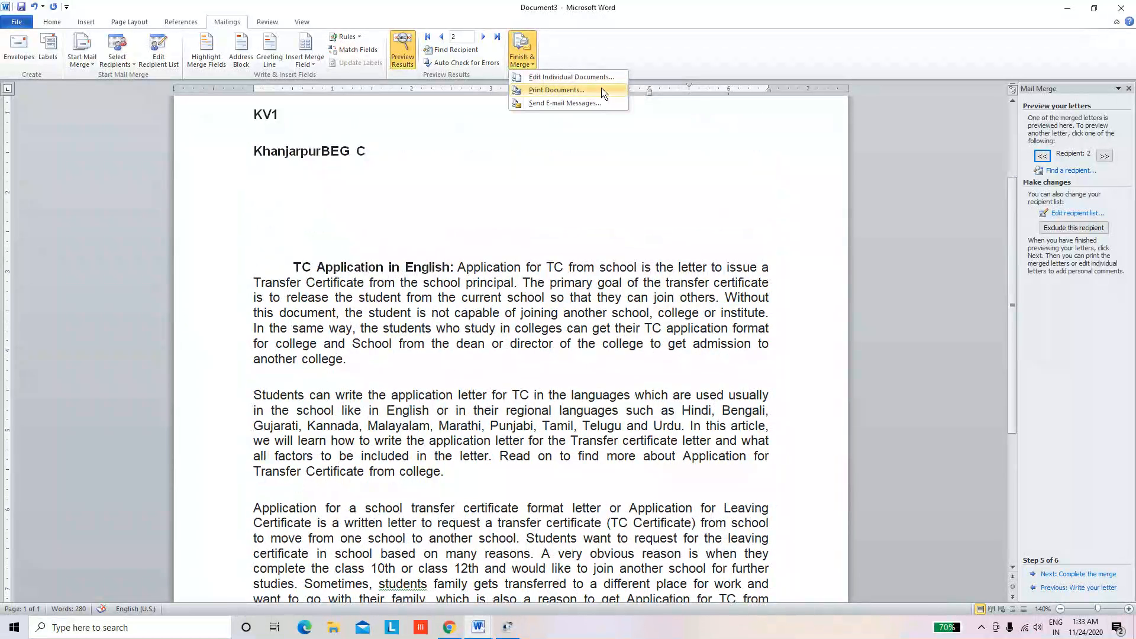
click(561, 413)
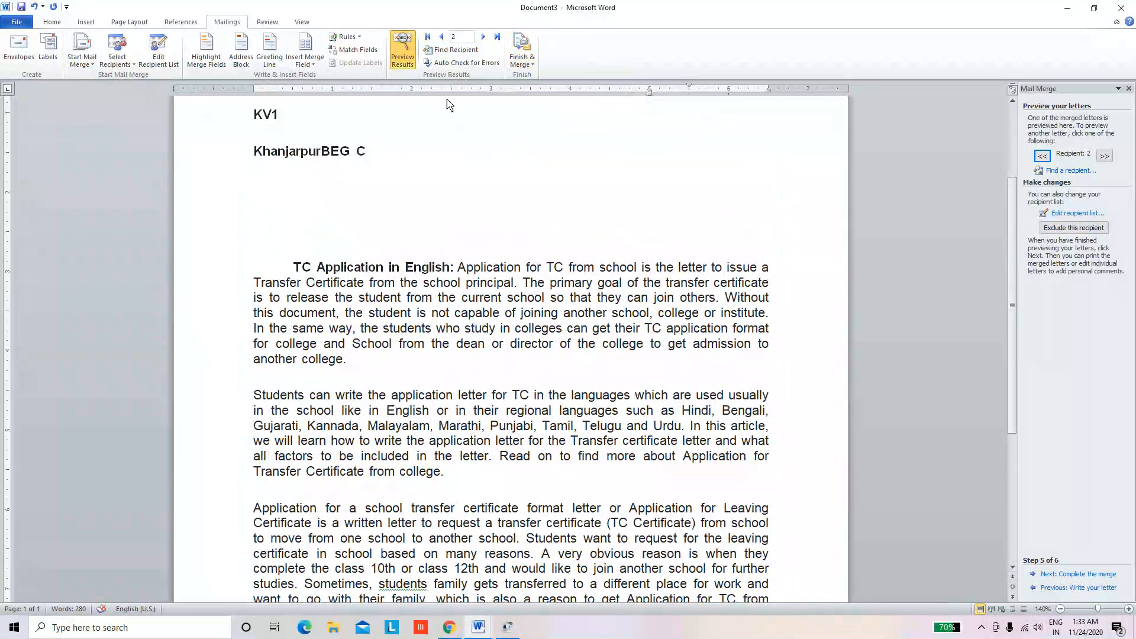
click(484, 39)
scroll(278, 198, up, 2)
scroll(255, 225, down, 2)
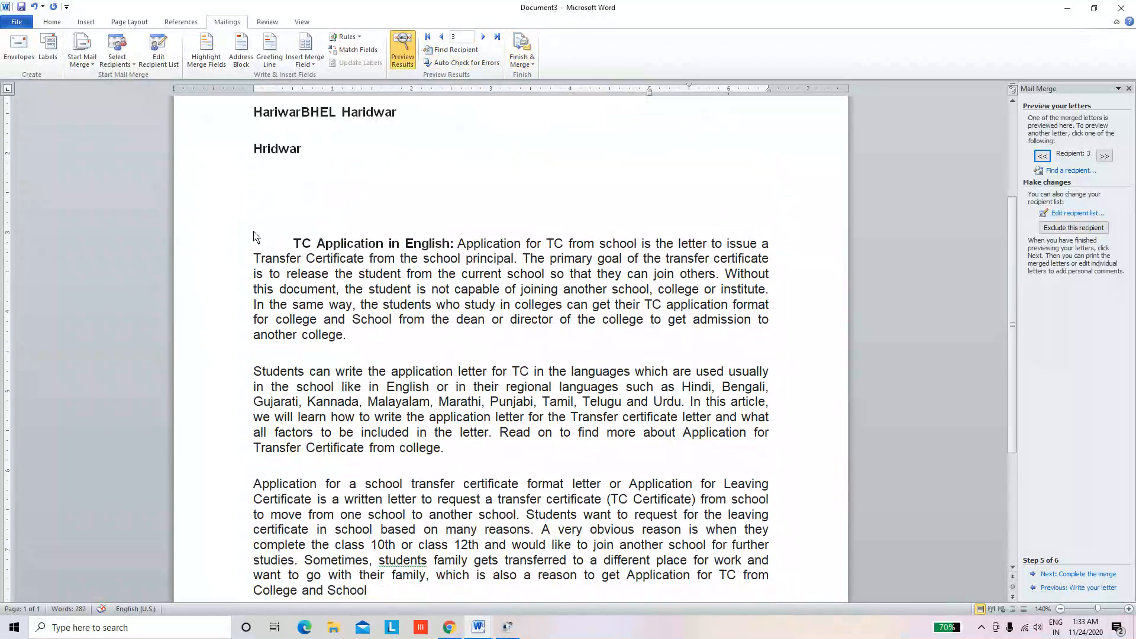
scroll(283, 257, down, 4)
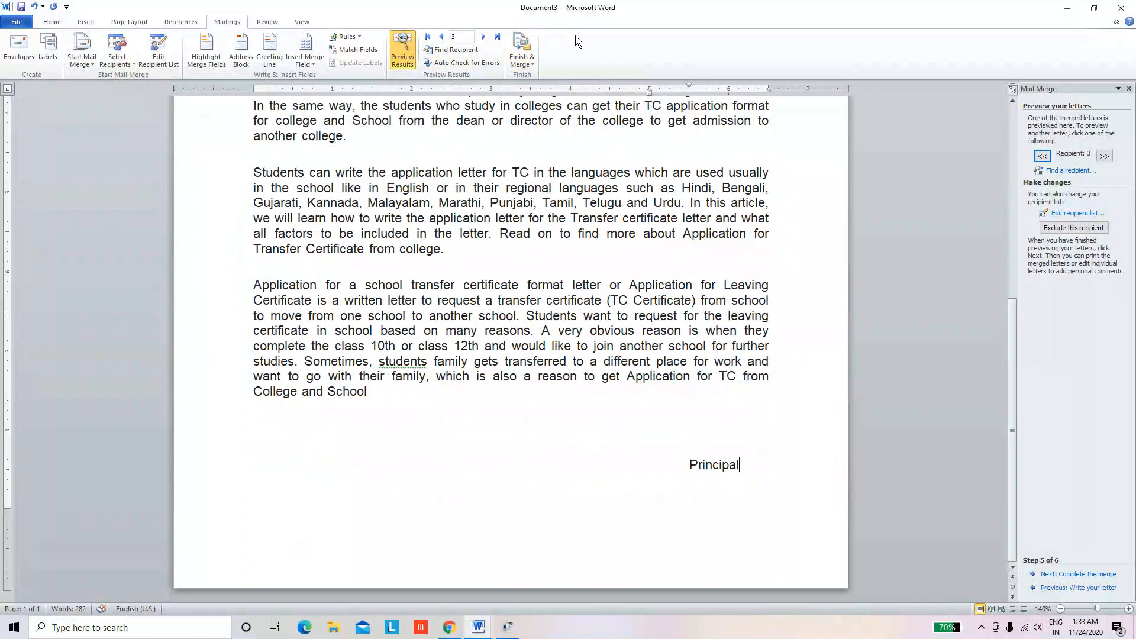
click(530, 62)
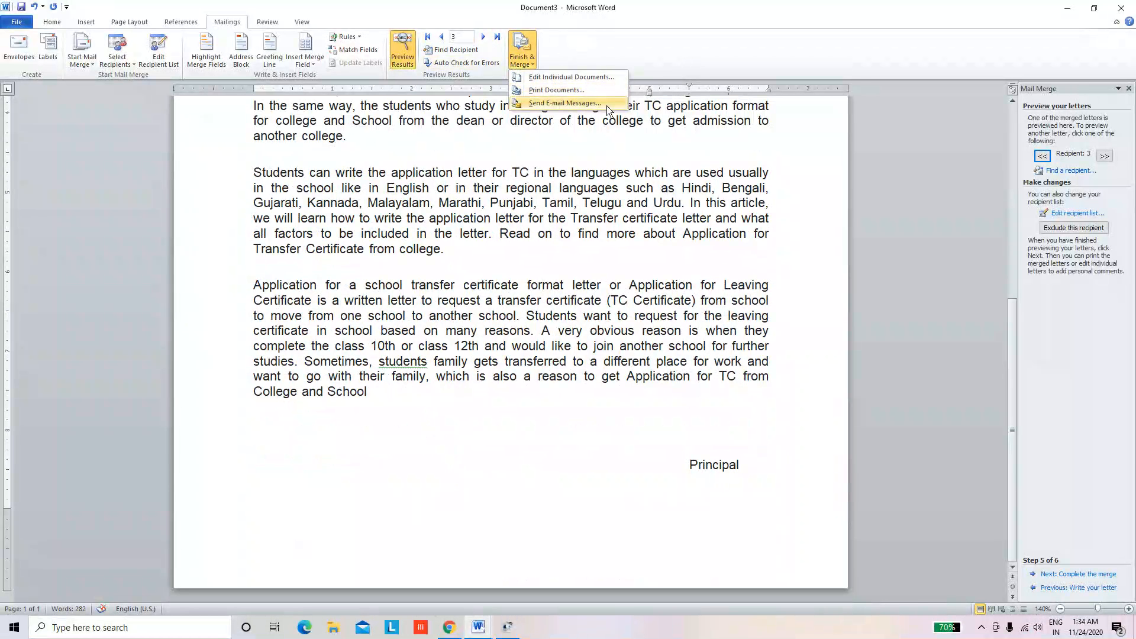
click(601, 291)
scroll(599, 292, up, 6)
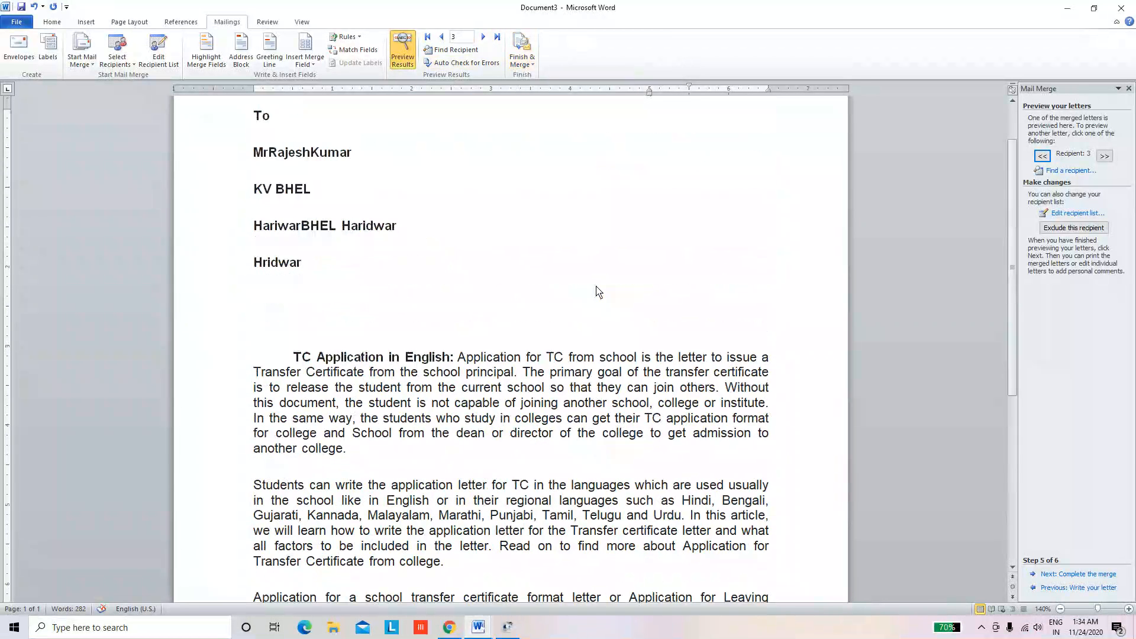
scroll(598, 290, down, 3)
scroll(596, 289, down, 3)
scroll(595, 288, up, 8)
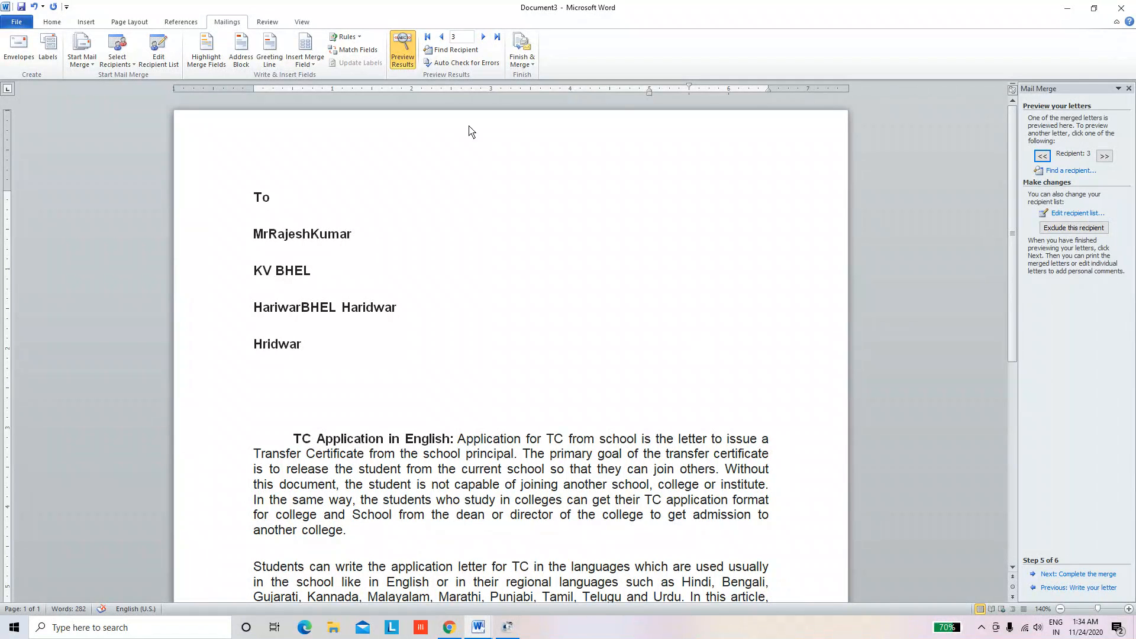
Return to Step 4, Write your letter, with merge field names shown, after checking Finish & Merge
click(521, 49)
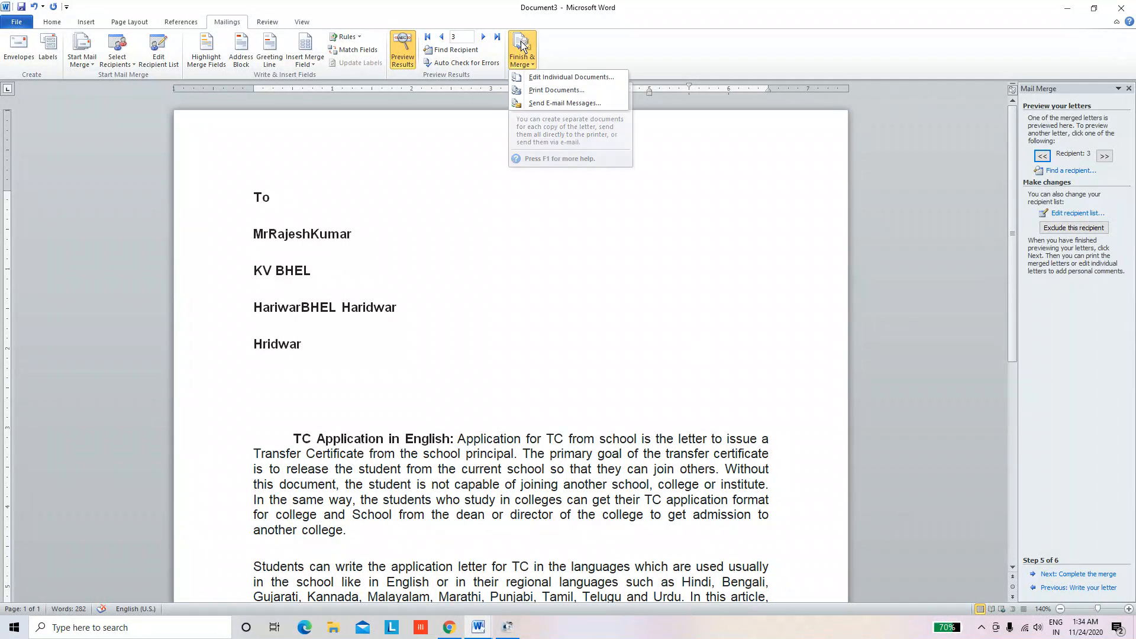
click(713, 402)
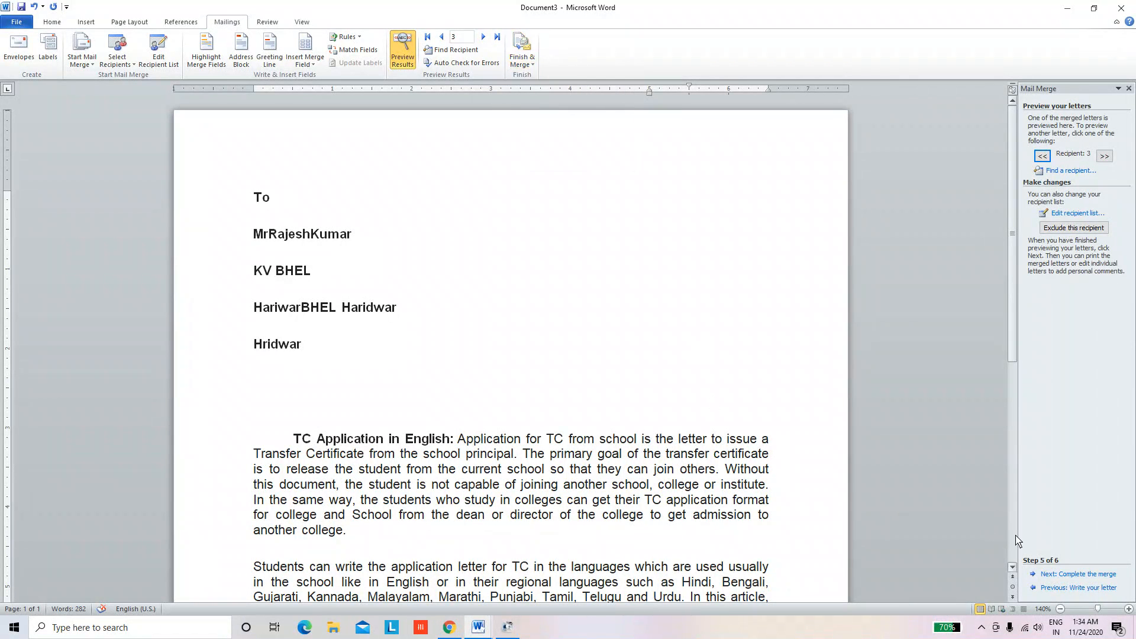
click(1078, 589)
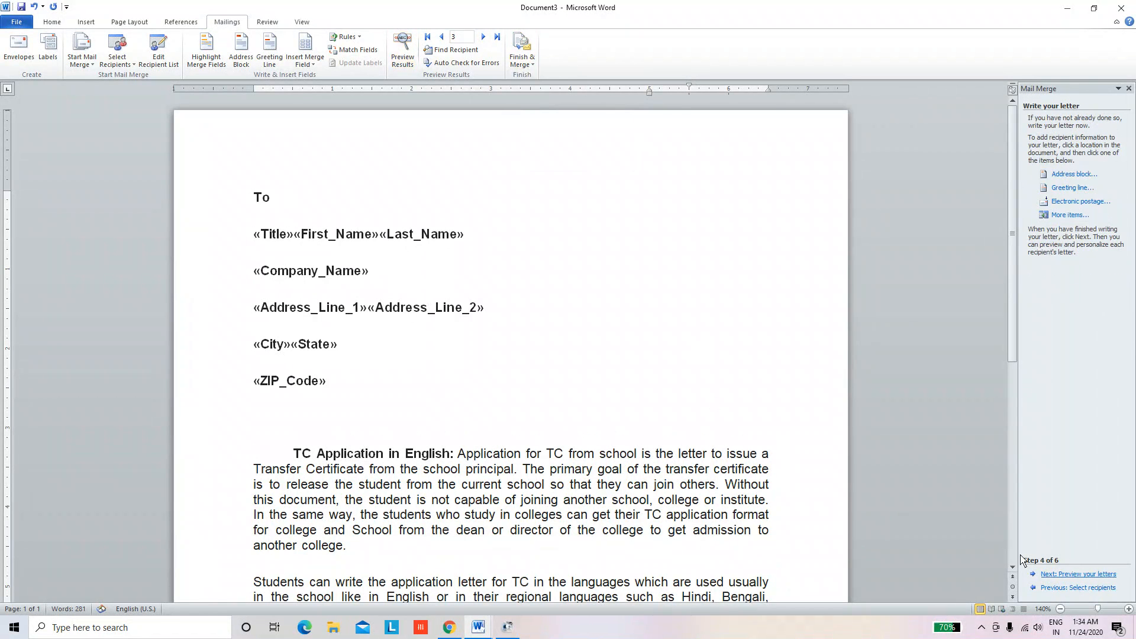
click(522, 62)
scroll(616, 355, down, 6)
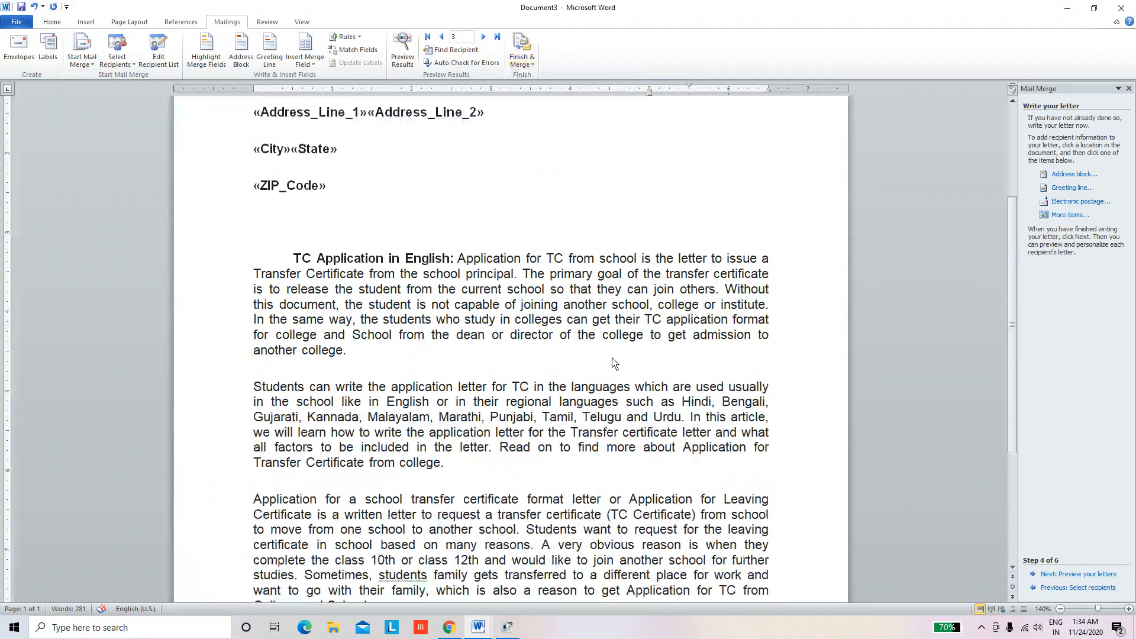
scroll(627, 390, up, 4)
scroll(630, 409, up, 2)
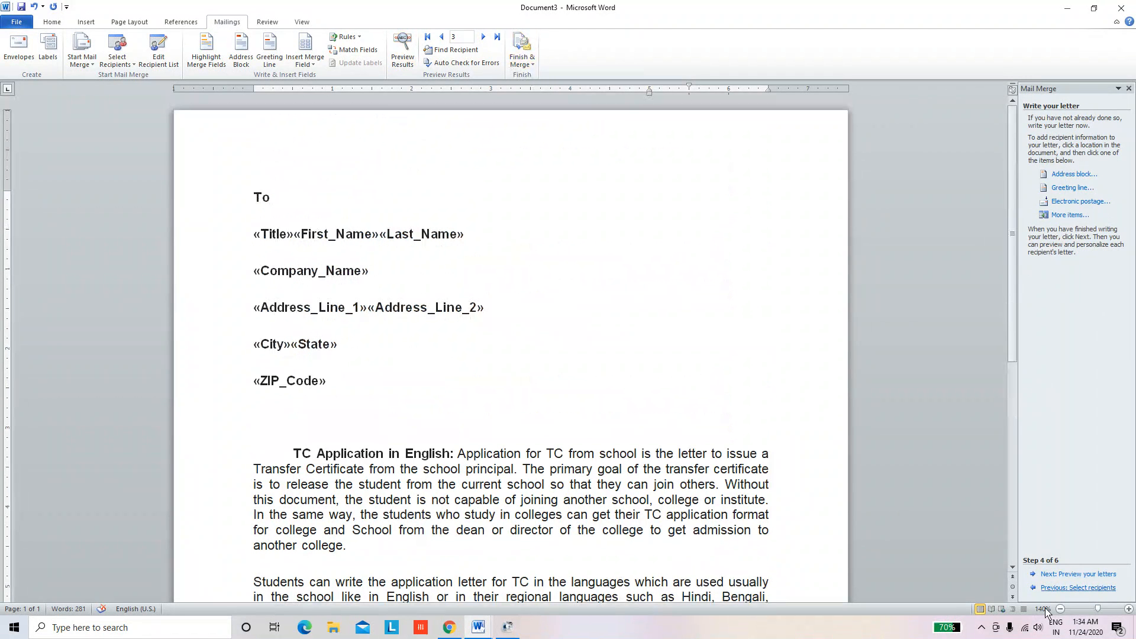
click(982, 627)
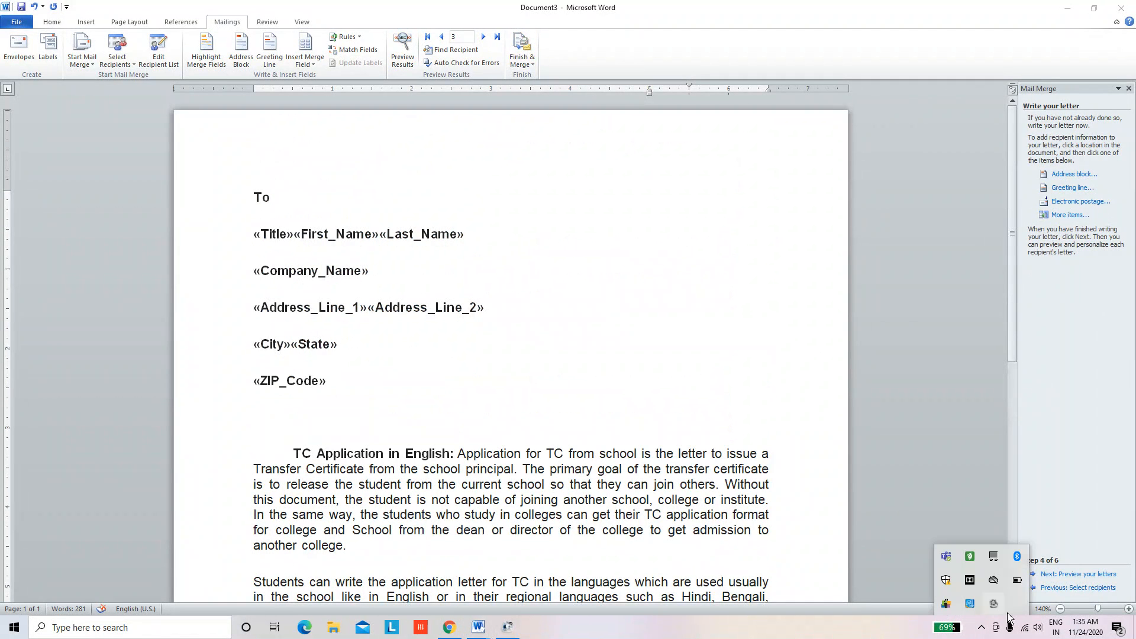